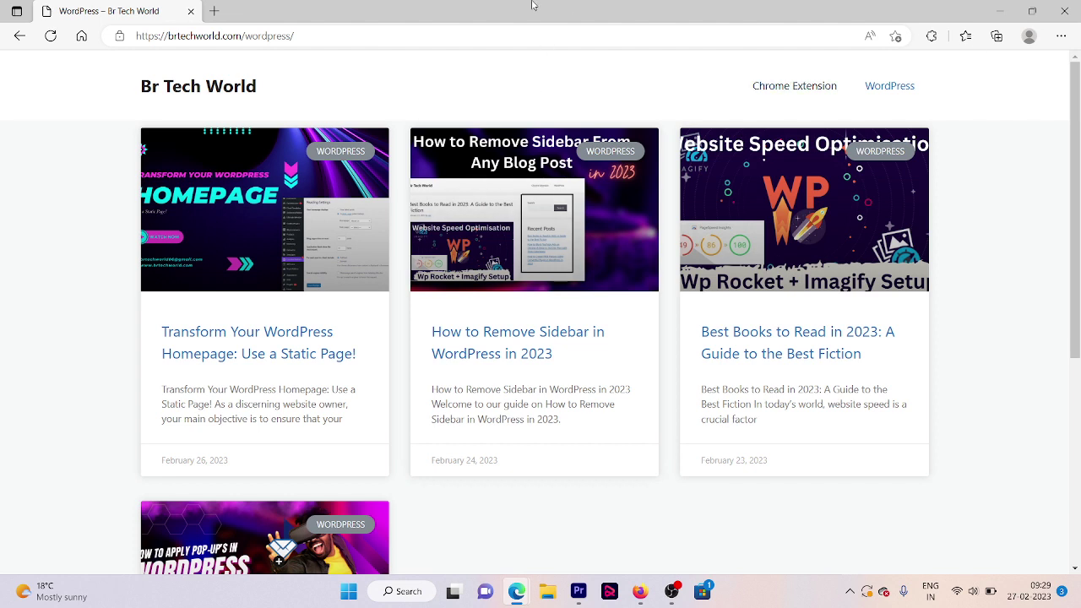
Step: Go to the site's /wp-admin dashboard
left_click(288, 42)
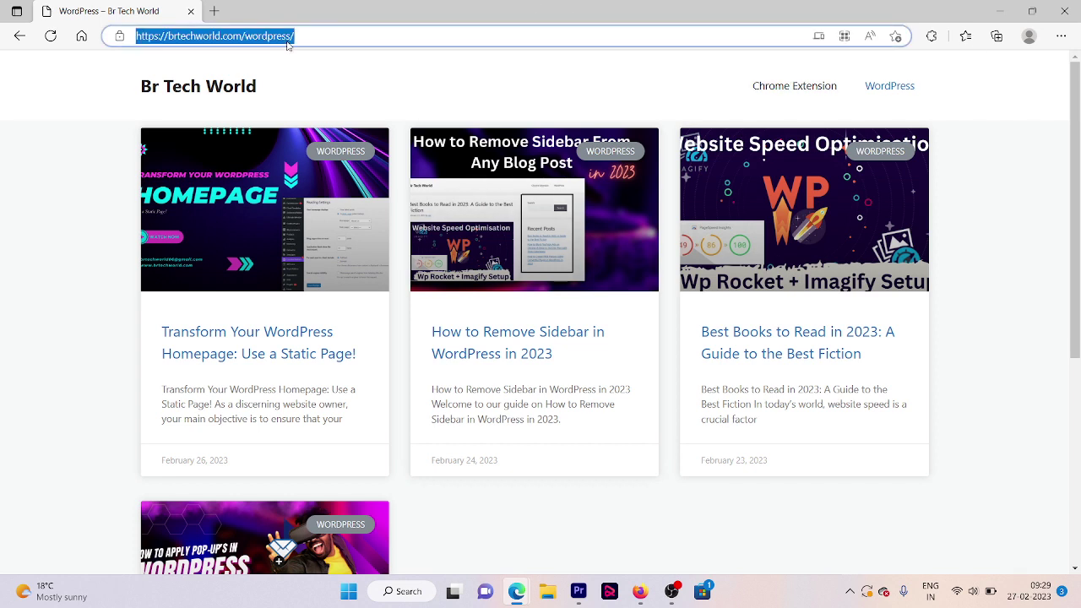
double_click(287, 42)
type("w")
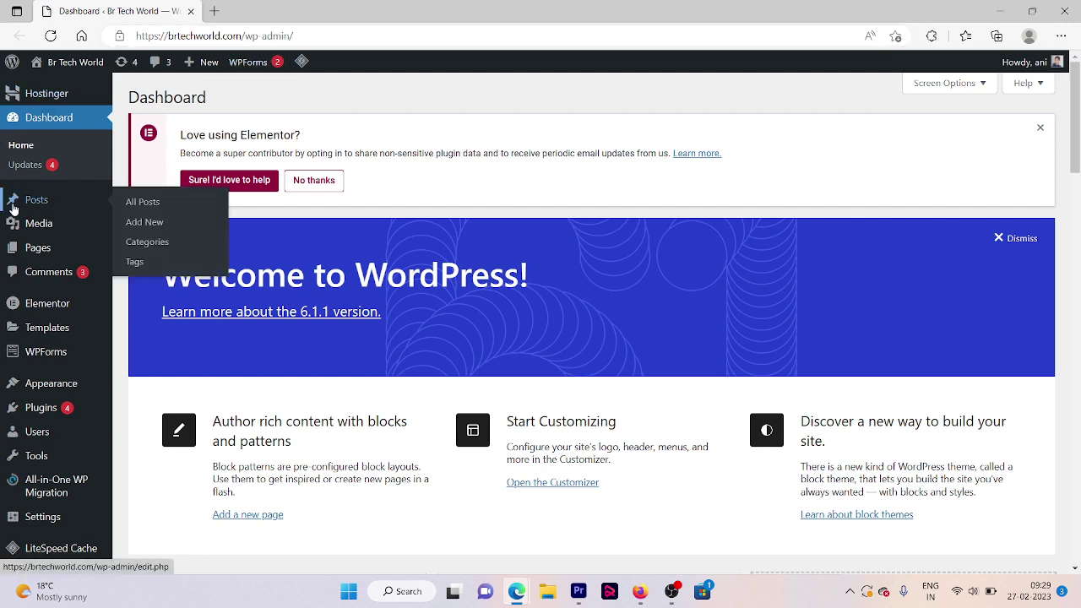
Step: Create a new page titled ChatGPT and publish it
mouse_move(37, 247)
left_click(148, 268)
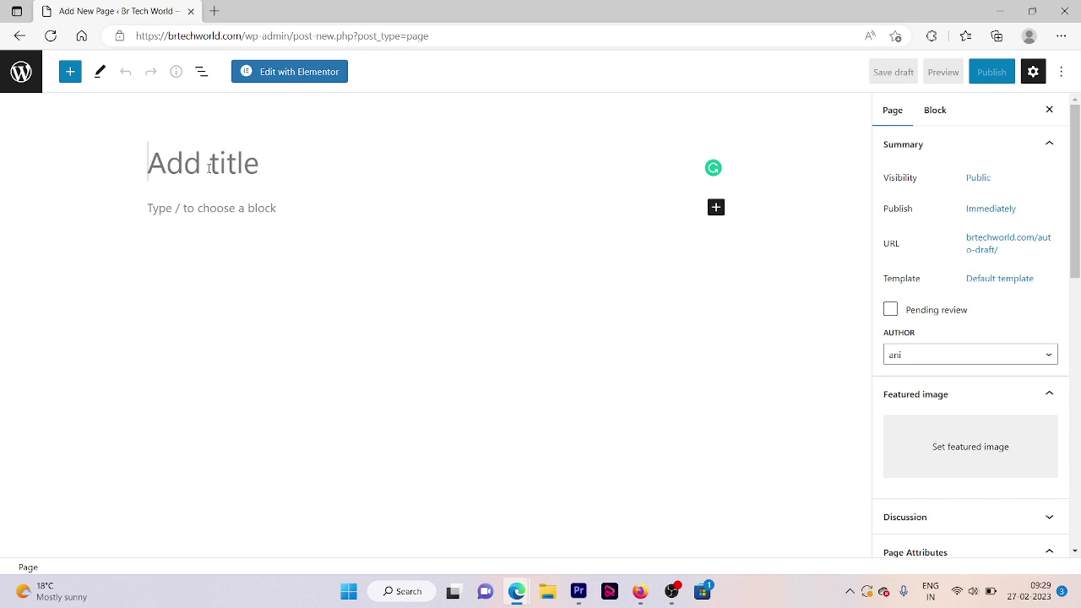
type("Chatg")
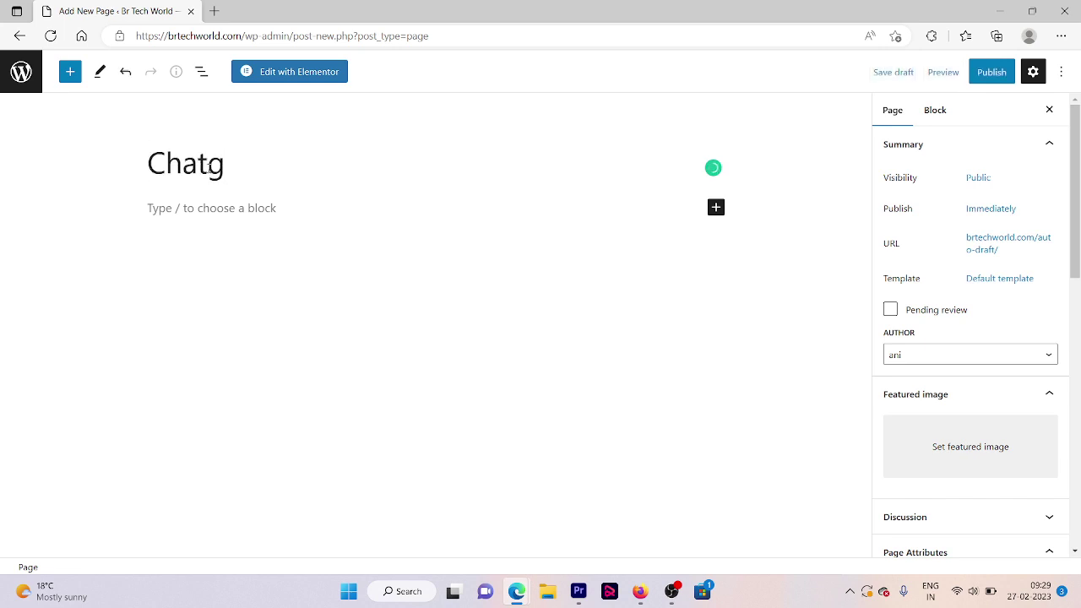
key("BackSpace")
type("GPT")
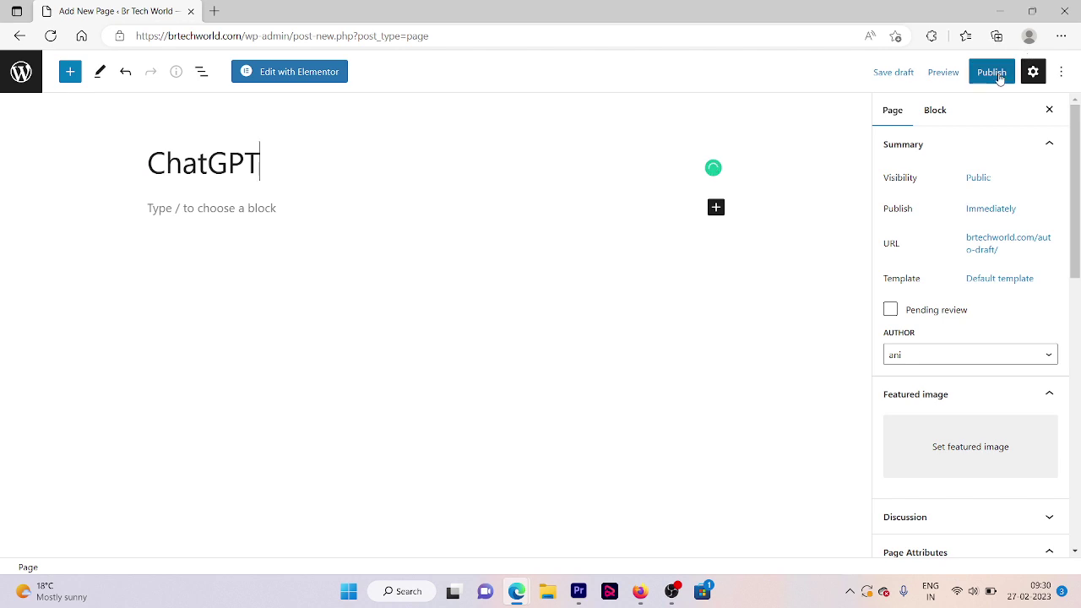
left_click(999, 74)
left_click(937, 71)
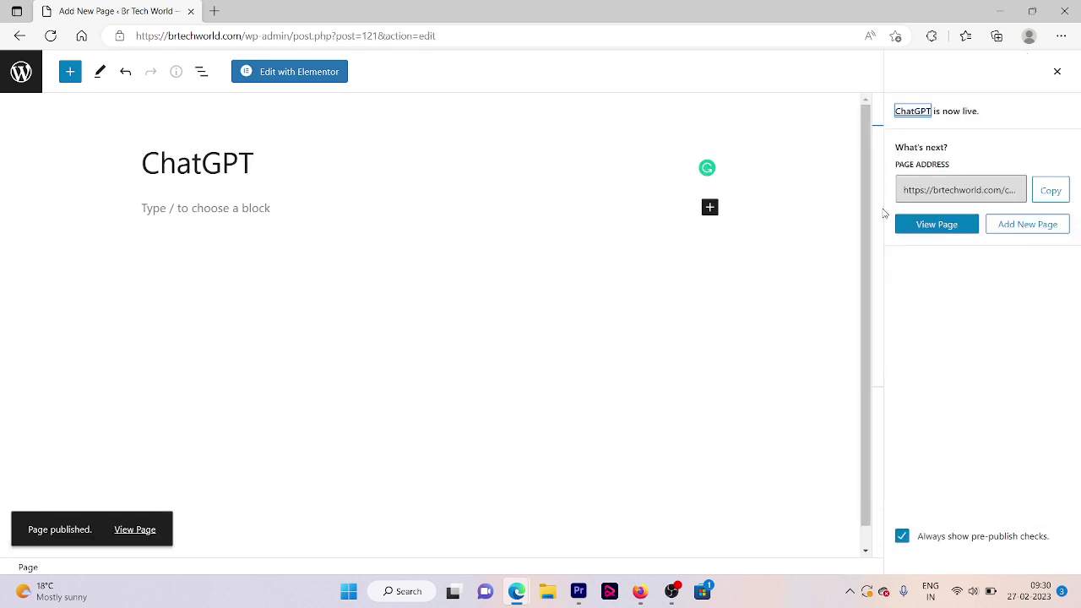
left_click(1056, 72)
Step: Disable the page's Content Title, update the page, and return to the dashboard
left_click_drag(1076, 169, 1079, 453)
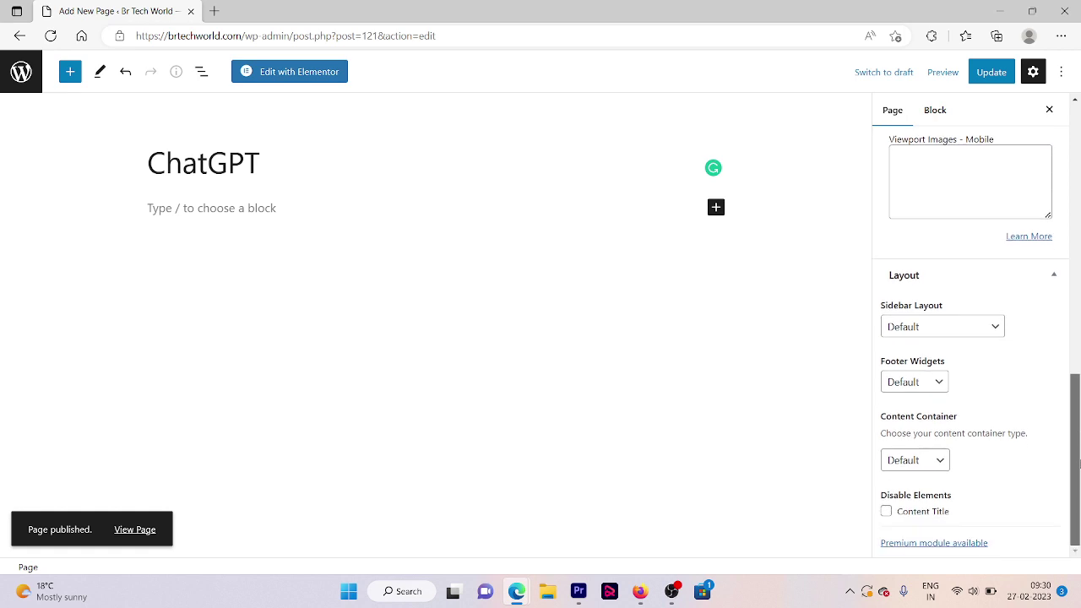
left_click(886, 512)
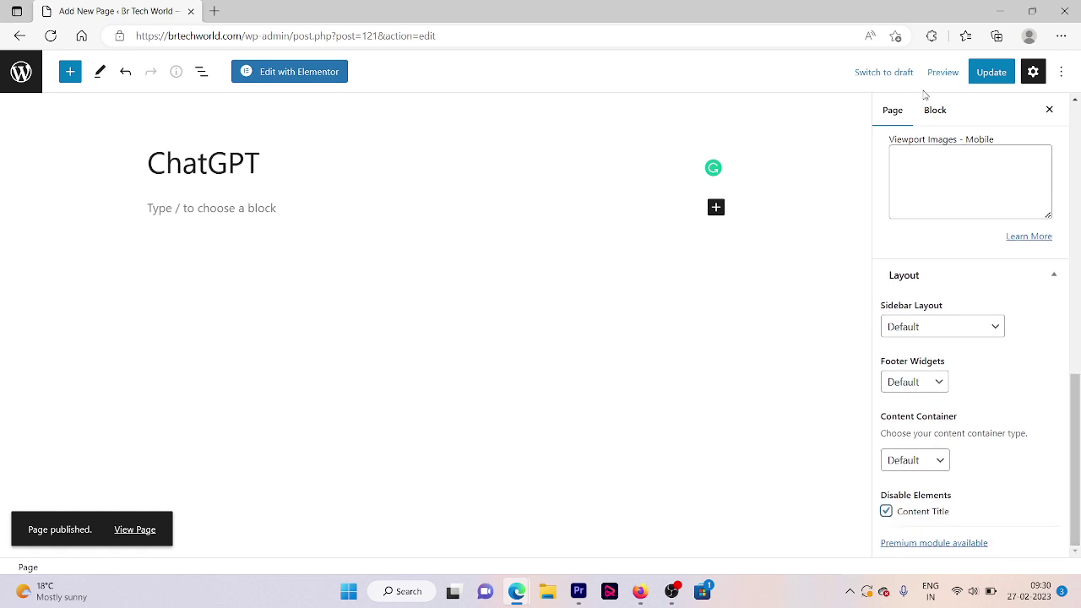
left_click(984, 77)
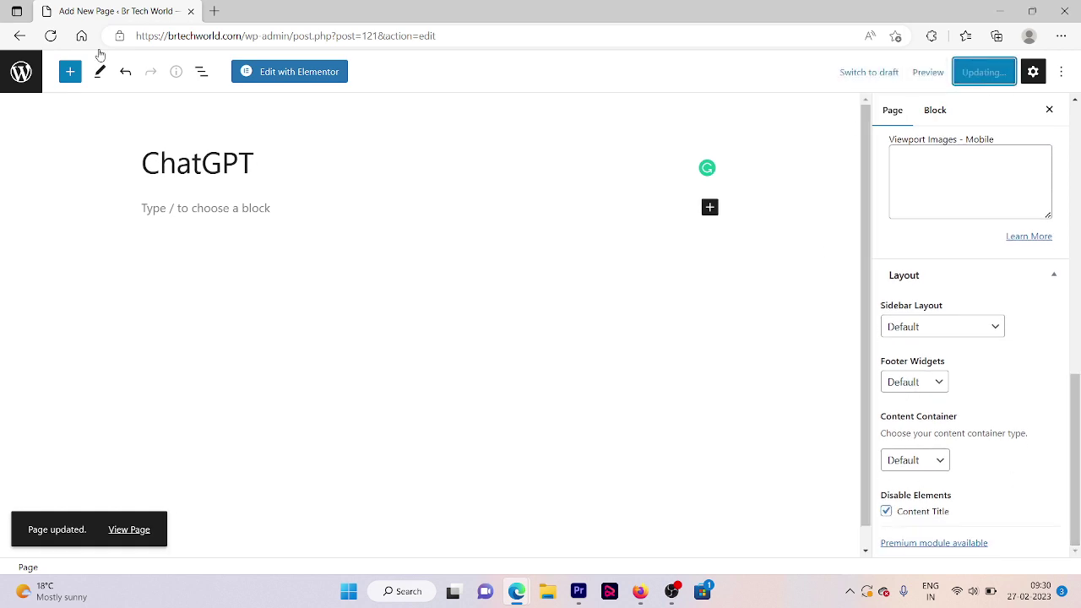
left_click(18, 37)
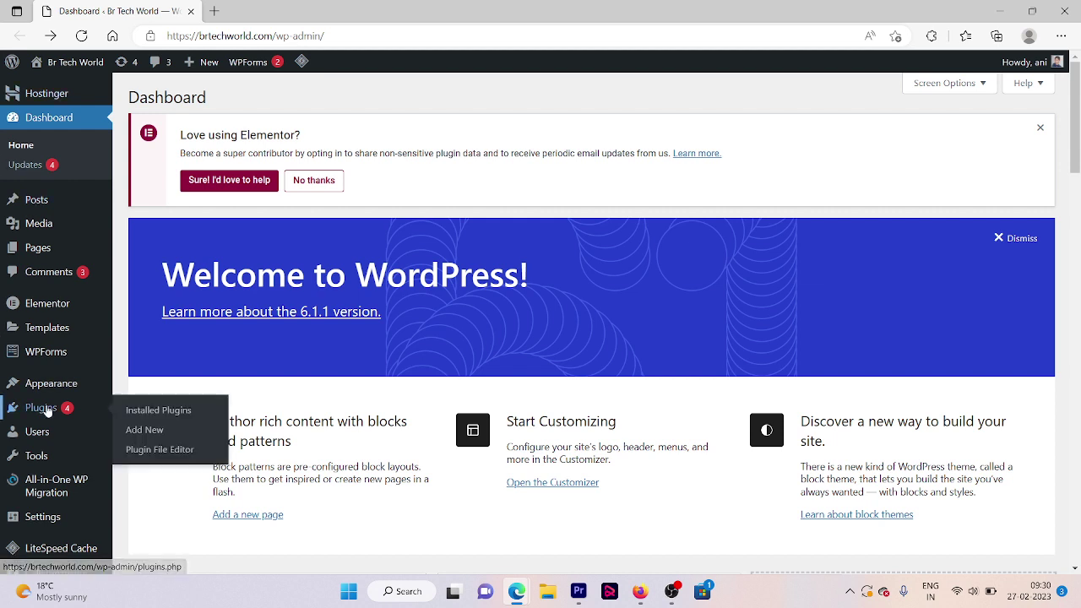
mouse_move(51, 384)
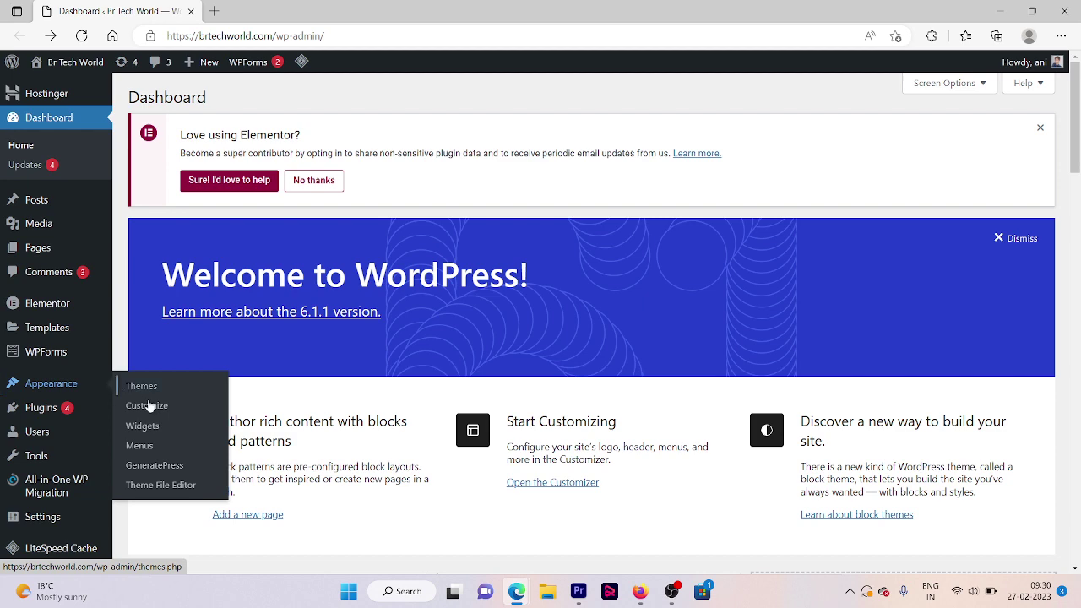
Step: Open Appearance > Menus and scroll the menu structure to find the ChatGPT item
left_click(139, 446)
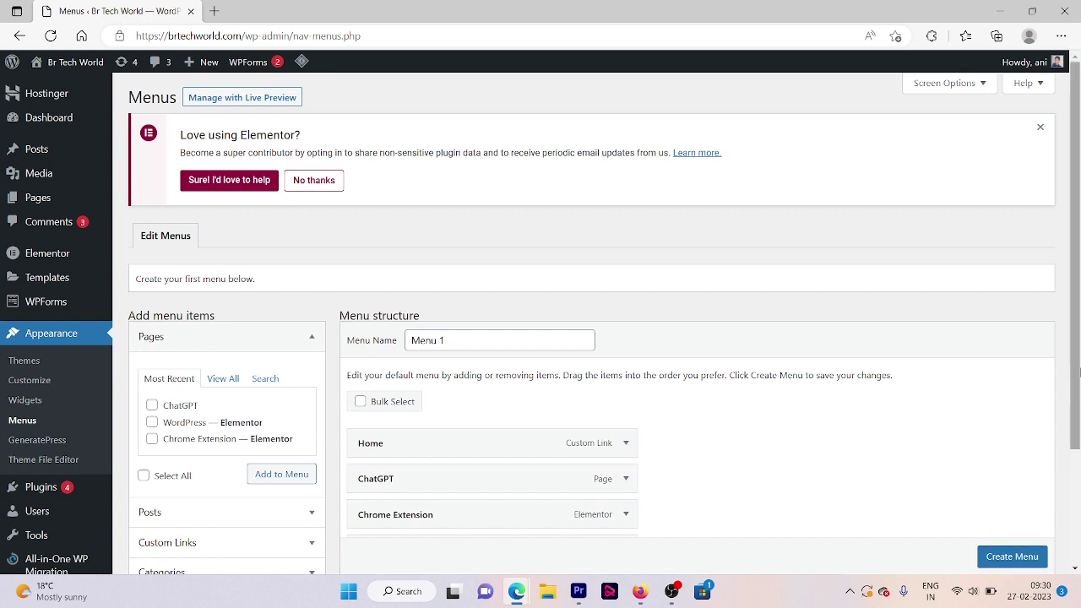
scroll(314, 494, "down", 1)
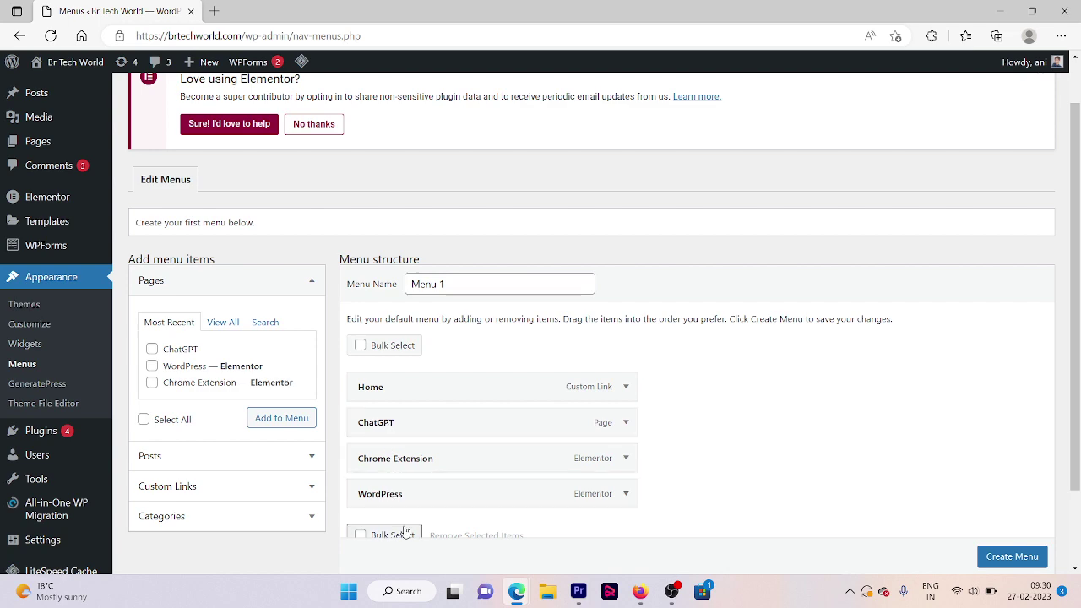
Step: Open brtechworld.com in a new tab and visit the ChatGPT and WordPress menu pages
left_click(215, 11)
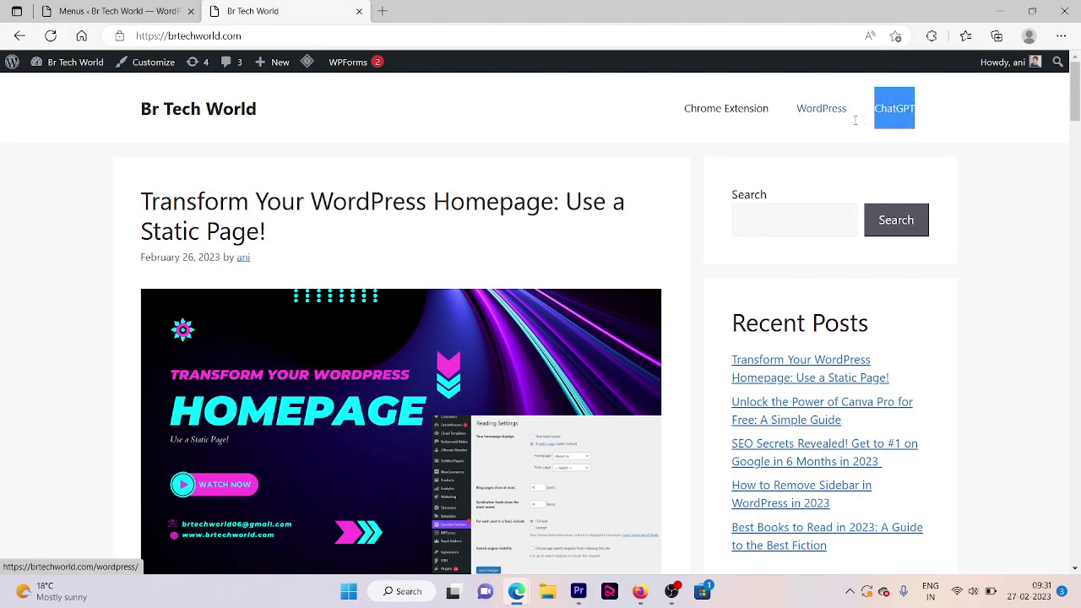
left_click_drag(854, 120, 855, 125)
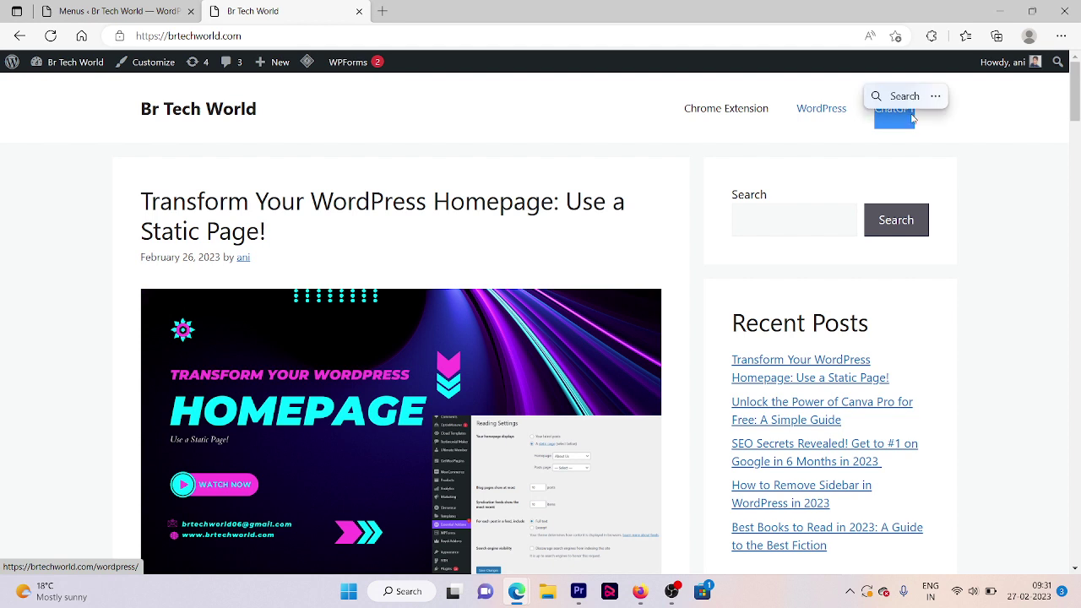
left_click(988, 155)
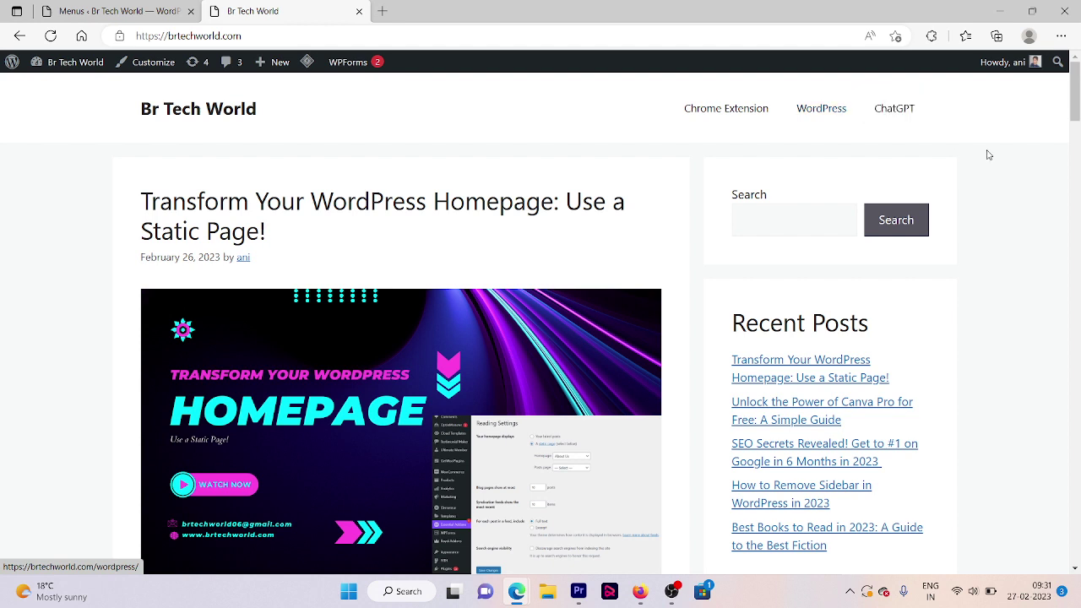
left_click(895, 129)
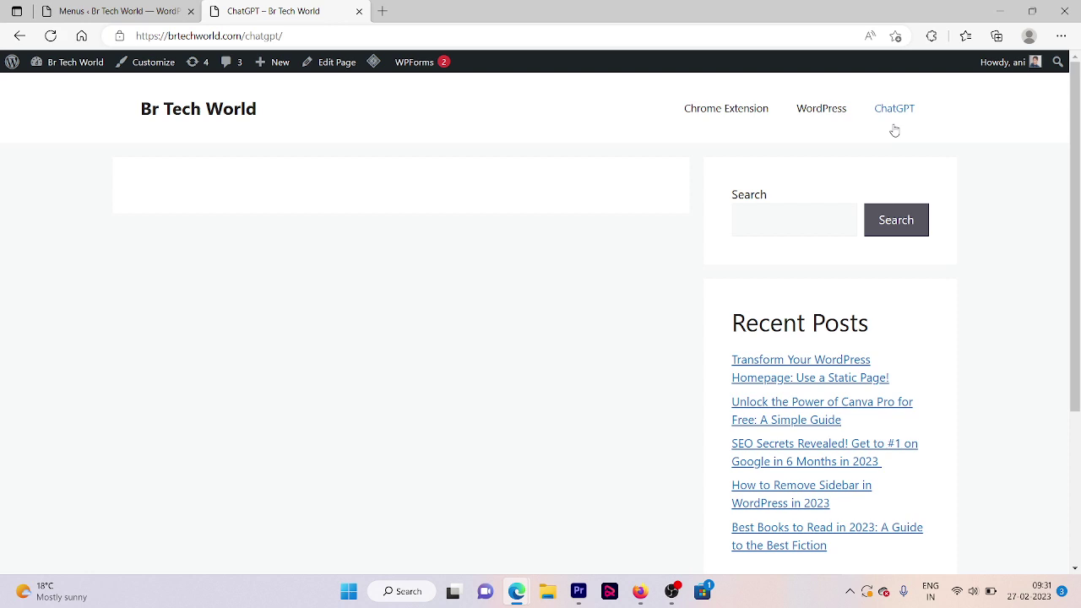
left_click(814, 113)
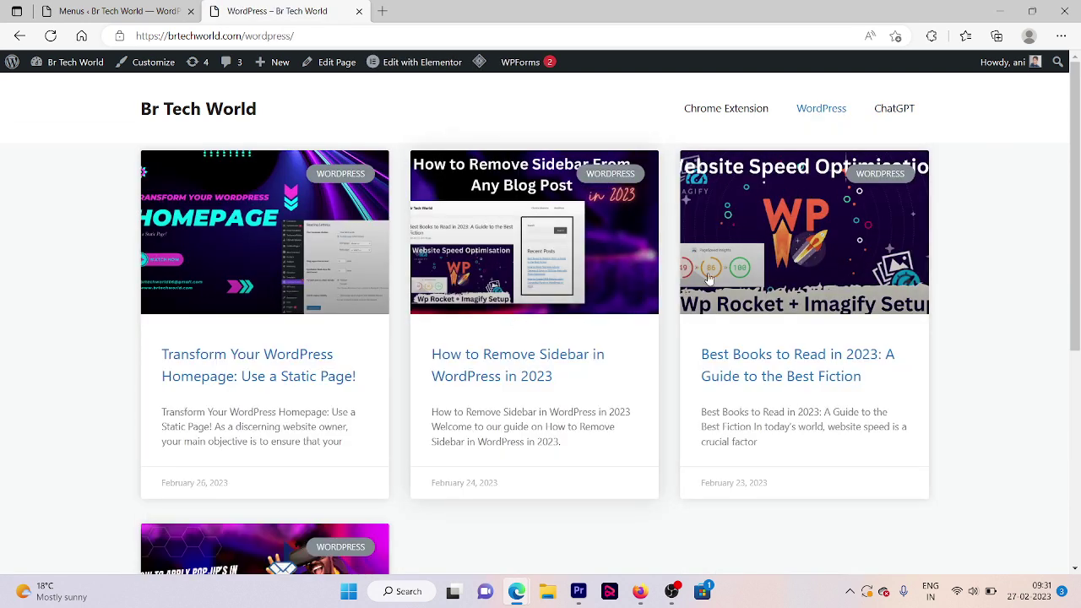
mouse_move(1075, 211)
left_mouse_down()
mouse_move(1076, 262)
mouse_move(991, 91)
left_mouse_up()
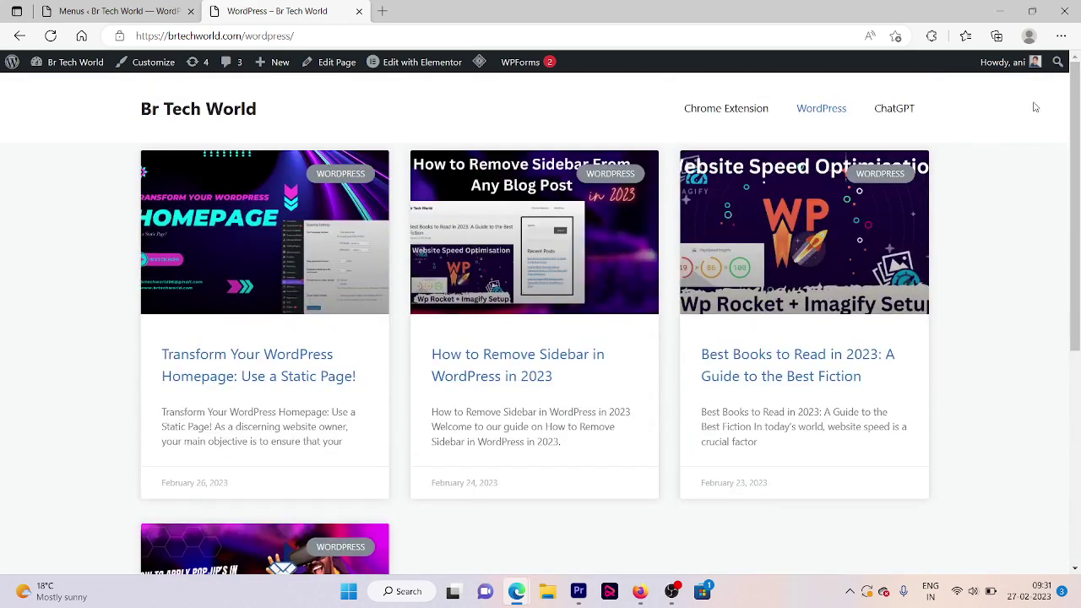
left_click(908, 117)
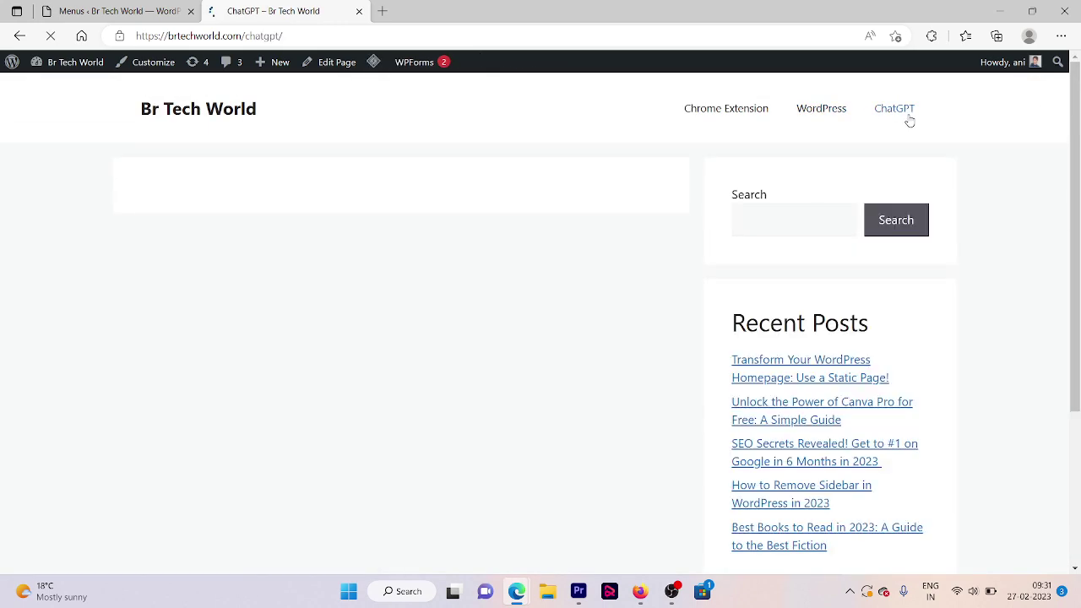
Step: Open the ChatGPT page in Elementor and drop a Posts widget into a new one-column section
left_click(319, 62)
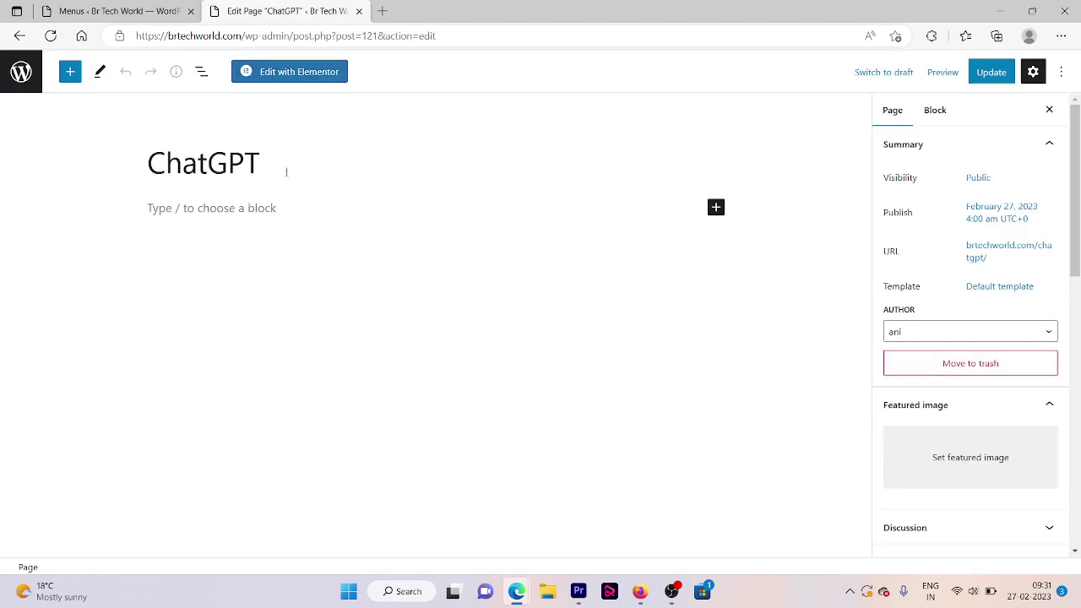
left_click(313, 81)
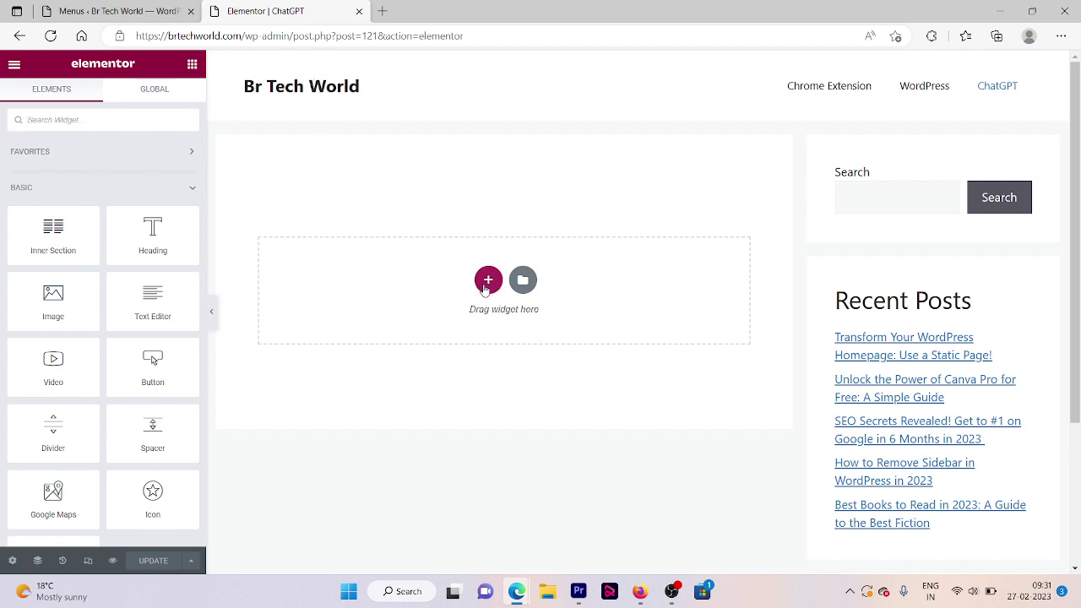
left_click(487, 281)
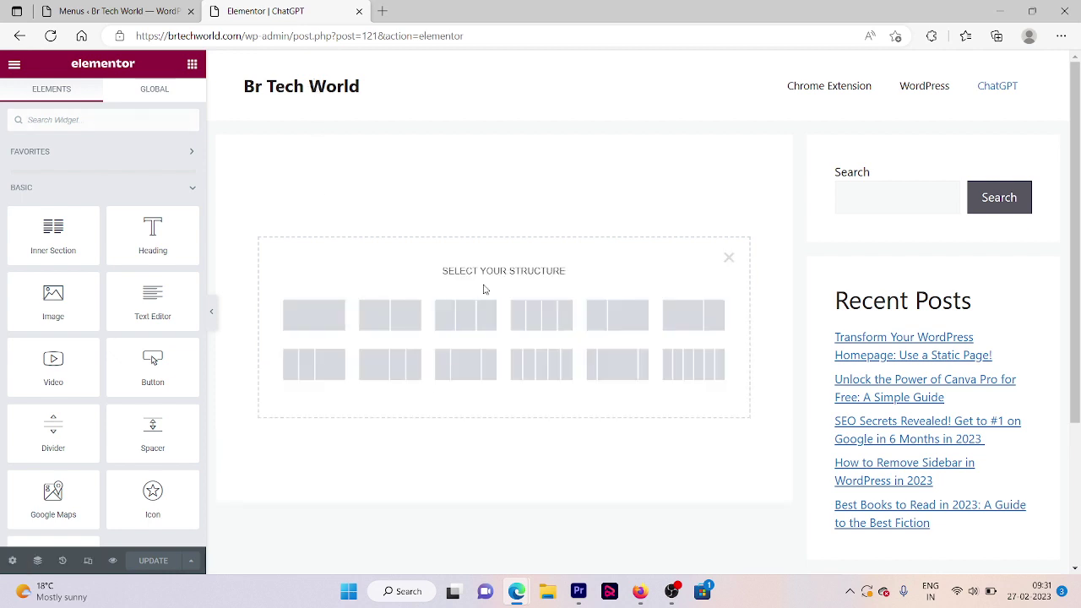
left_click(312, 338)
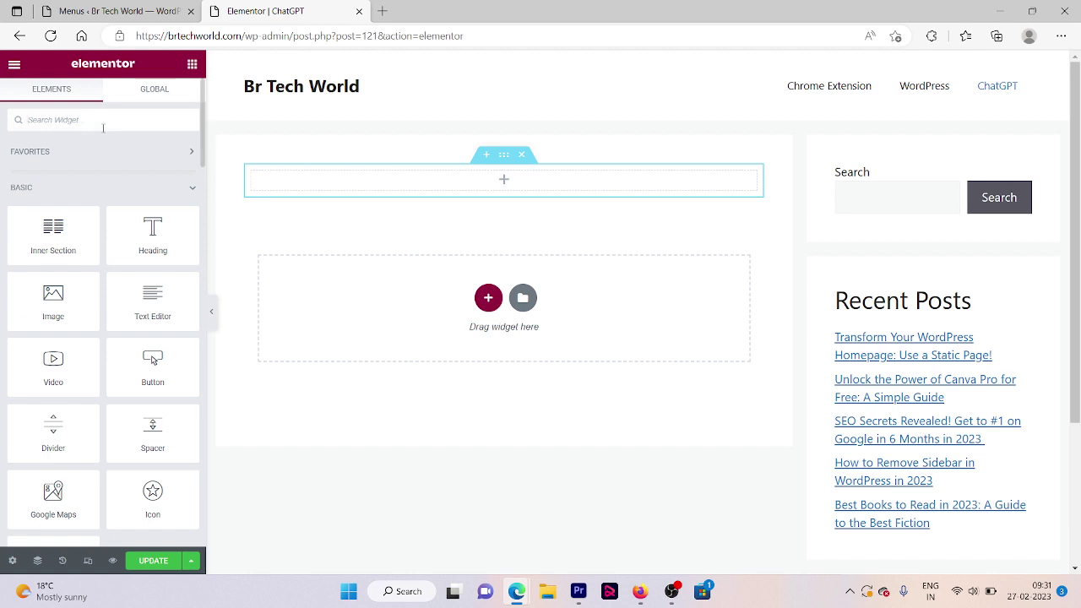
type("post")
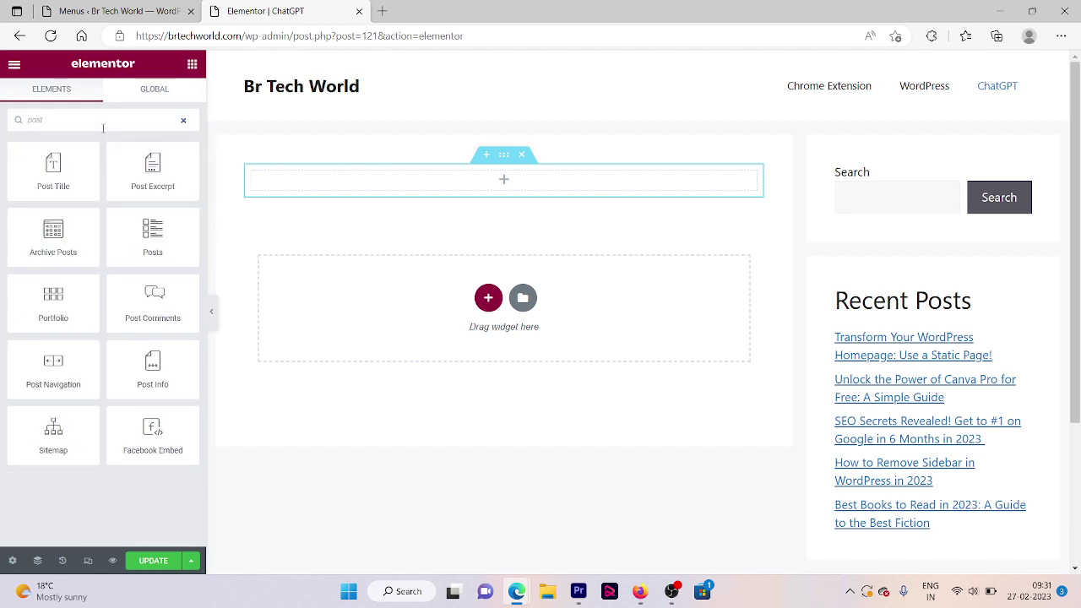
left_click_drag(153, 236, 437, 178)
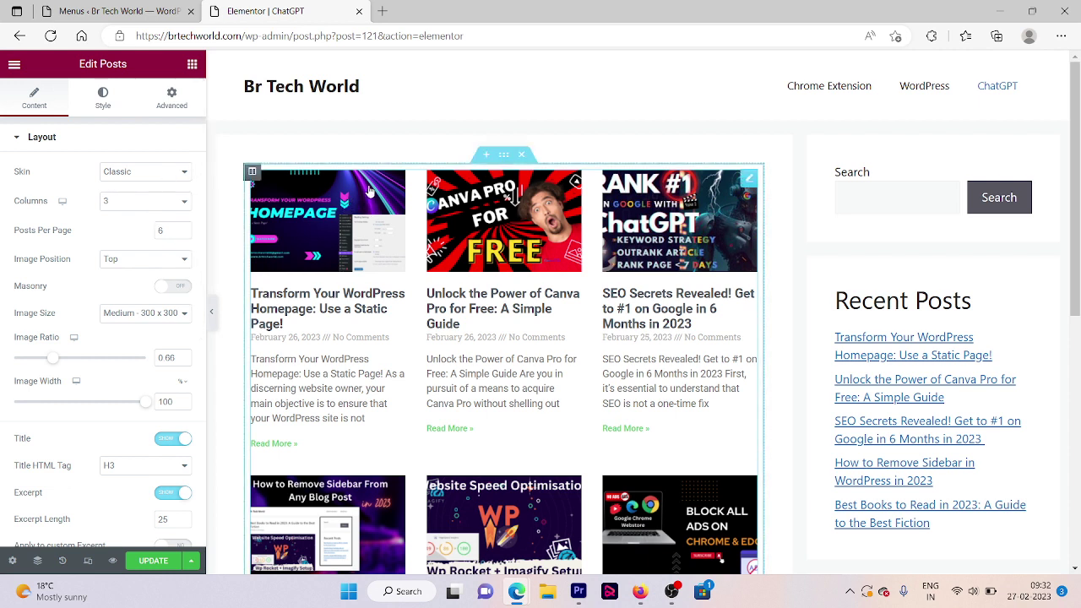
mouse_move(504, 338)
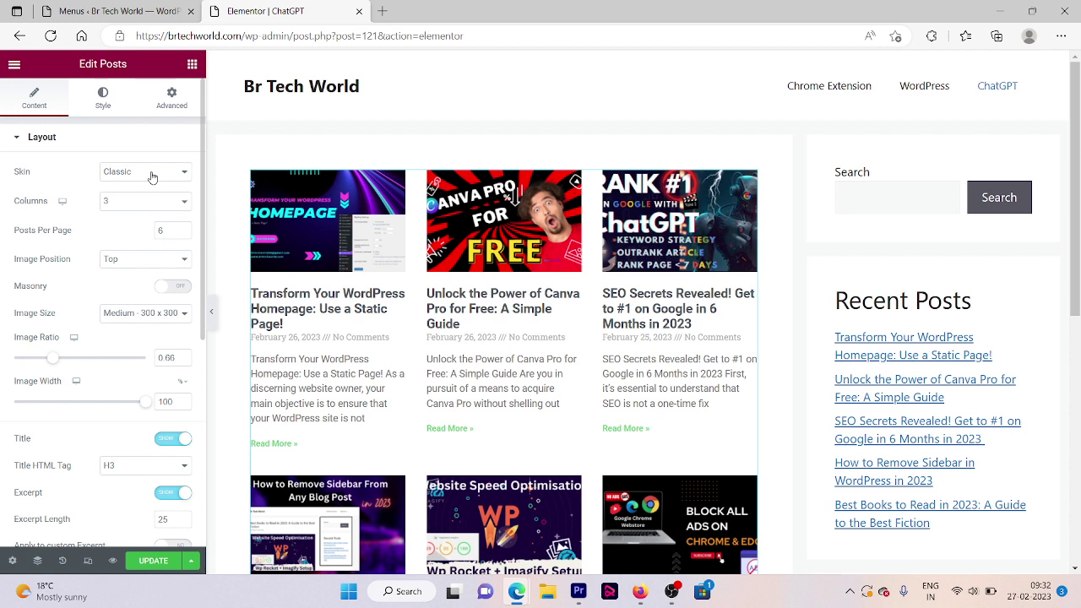
Step: Switch the Posts grid to the Cards skin and hide the author avatars
left_click(152, 177)
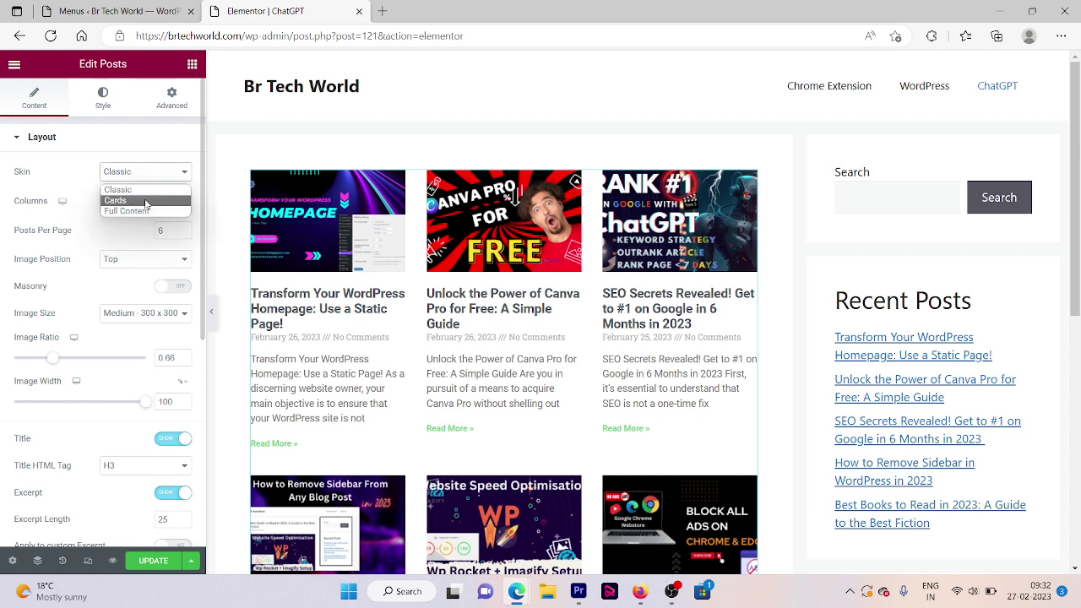
left_click(146, 201)
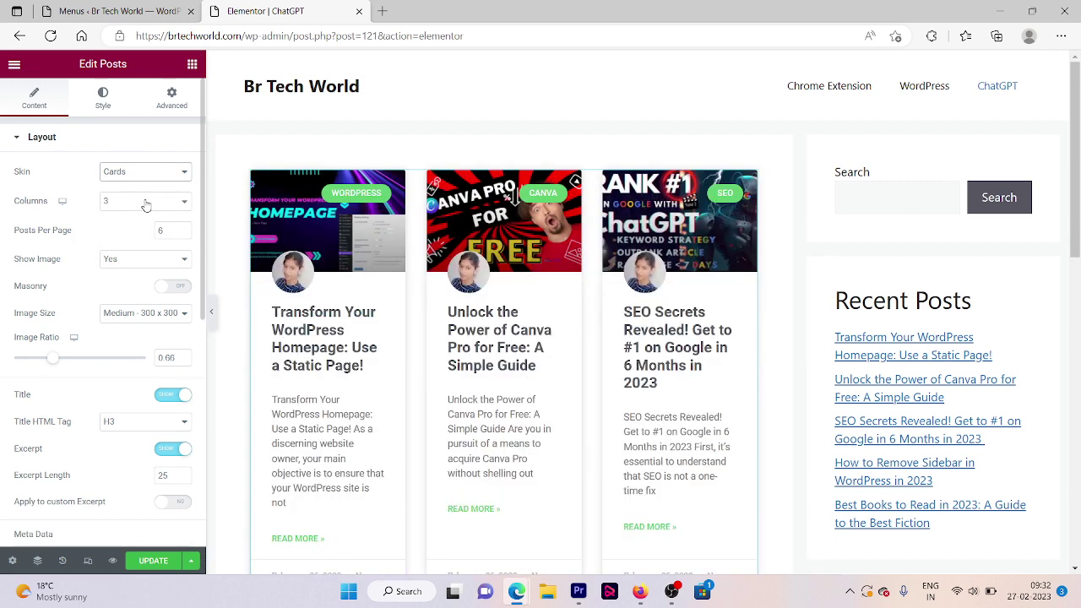
scroll(146, 201, "down", 5)
left_click(174, 375)
scroll(201, 372, "up", 5)
scroll(164, 187, "up", 5)
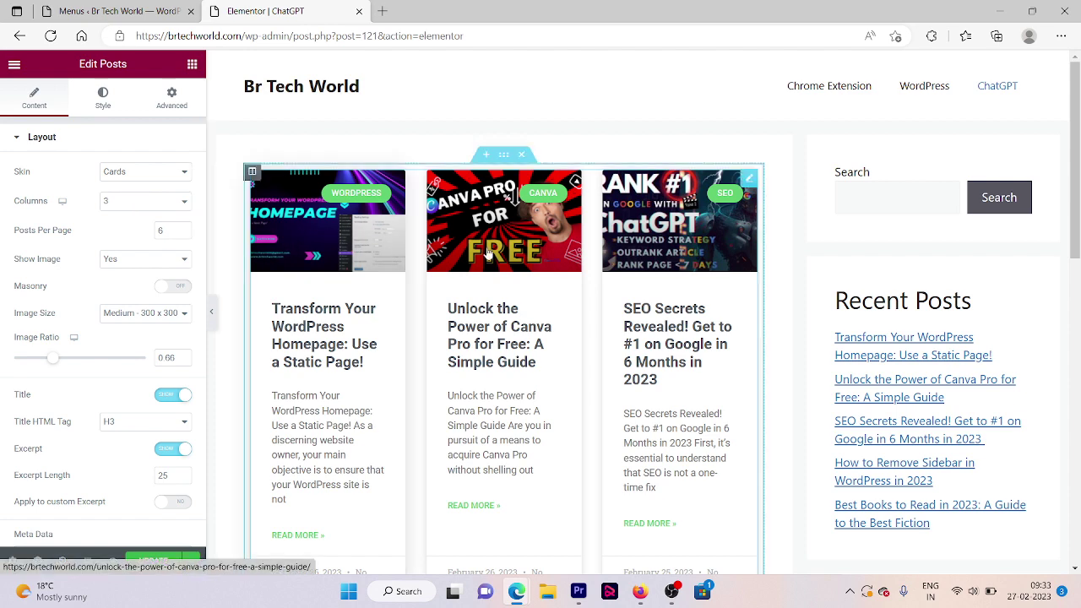
Step: Remove Comments from the card meta data, keeping only Date
scroll(125, 252, "down", 2)
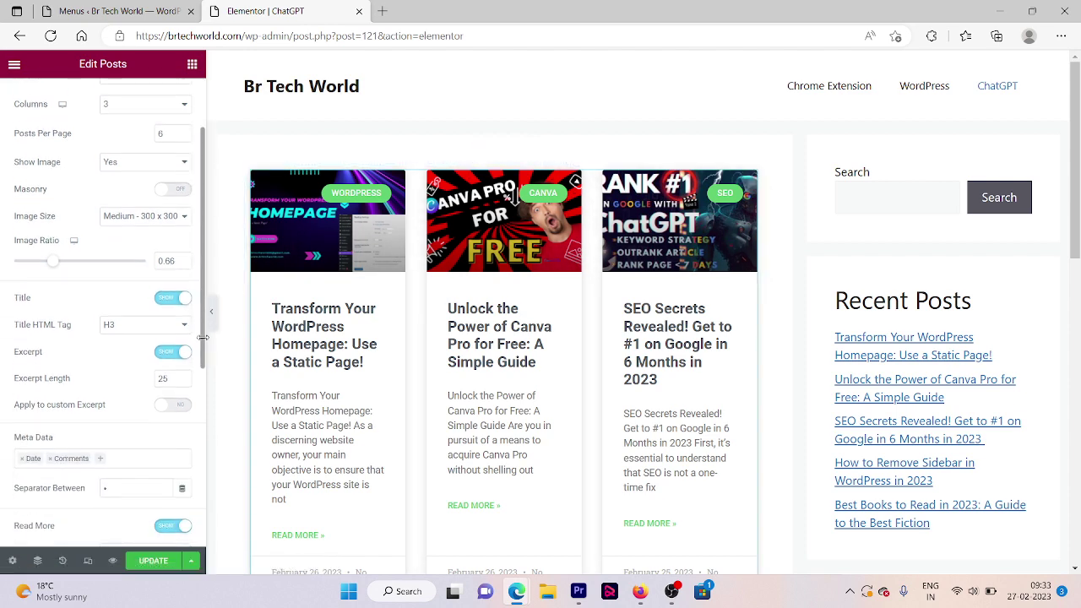
scroll(50, 289, "down", 2)
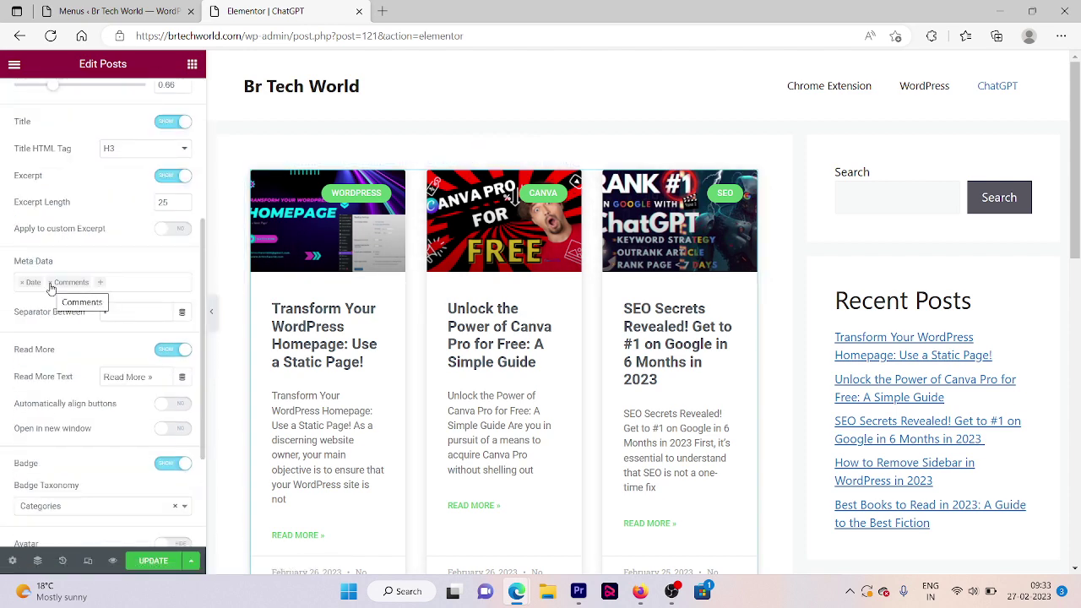
left_click(50, 282)
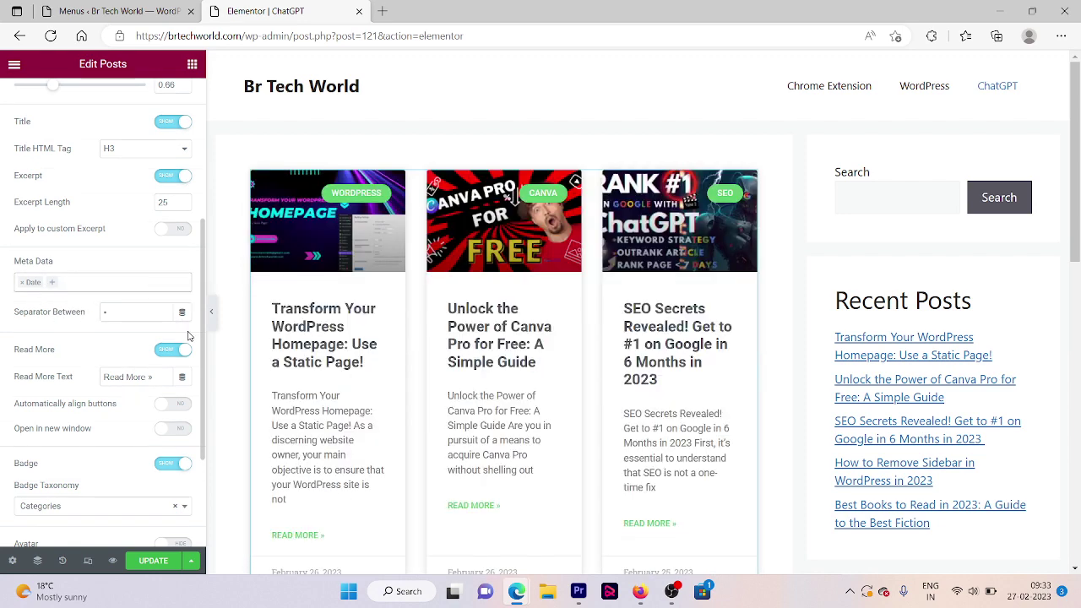
left_click(53, 283)
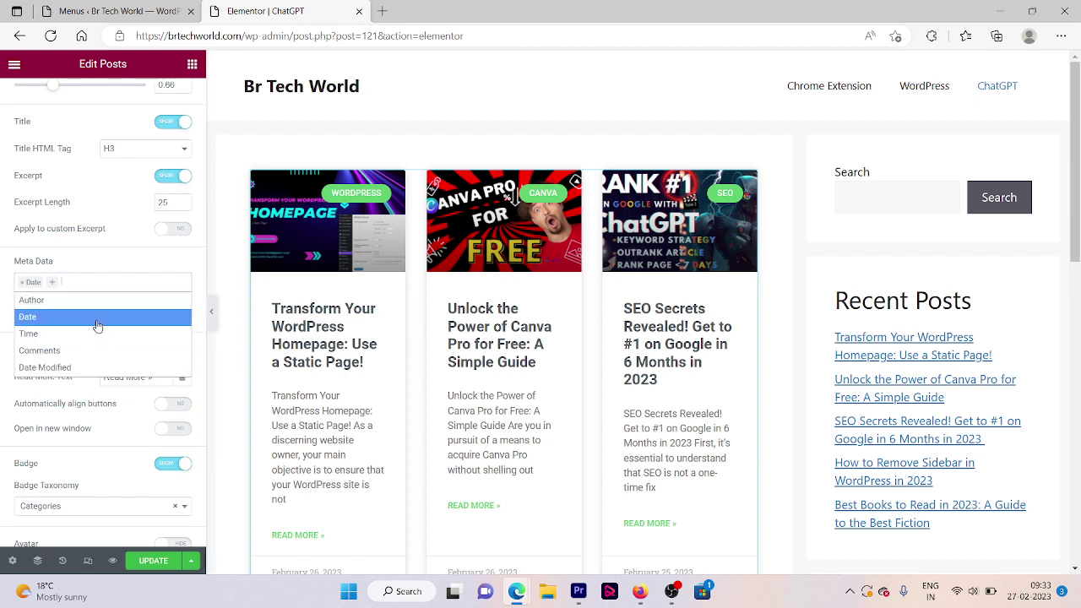
left_click(3, 376)
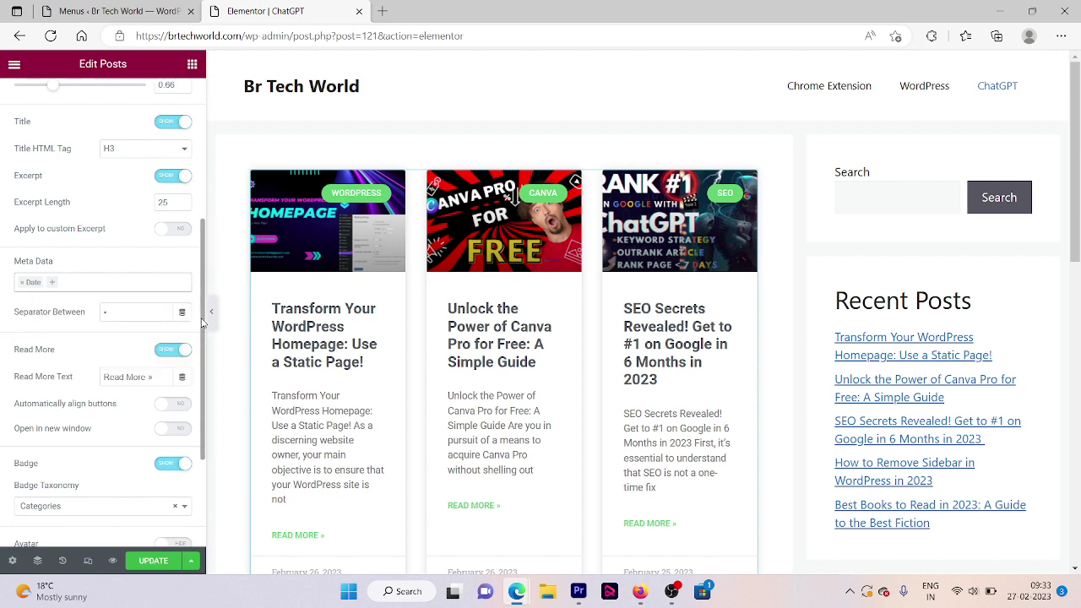
scroll(203, 325, "down", 3)
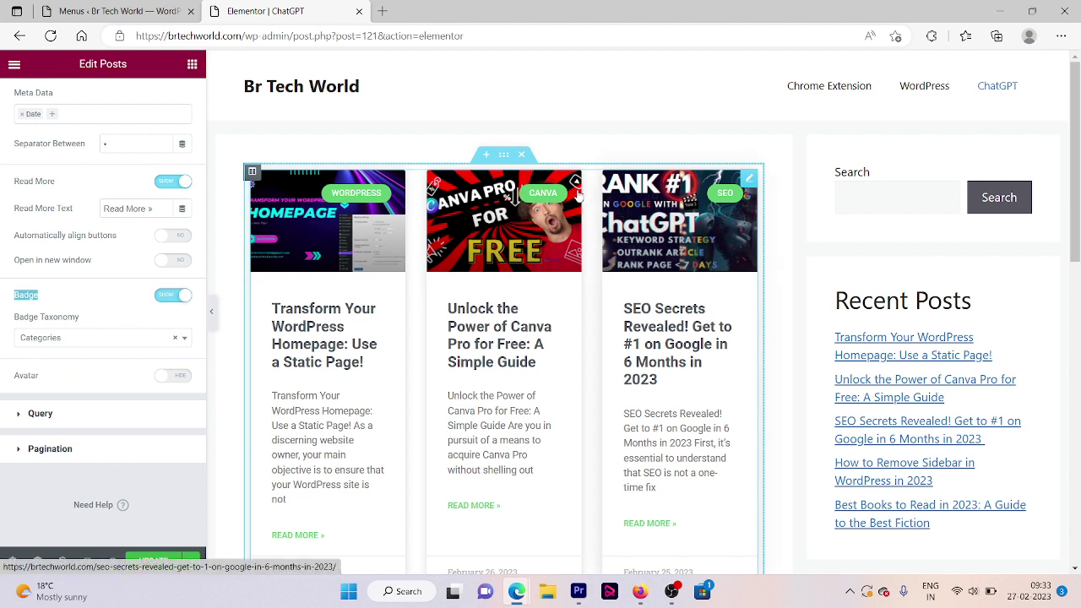
Step: Set the Posts query's Include By option to Term
left_click(67, 345)
left_click(17, 441)
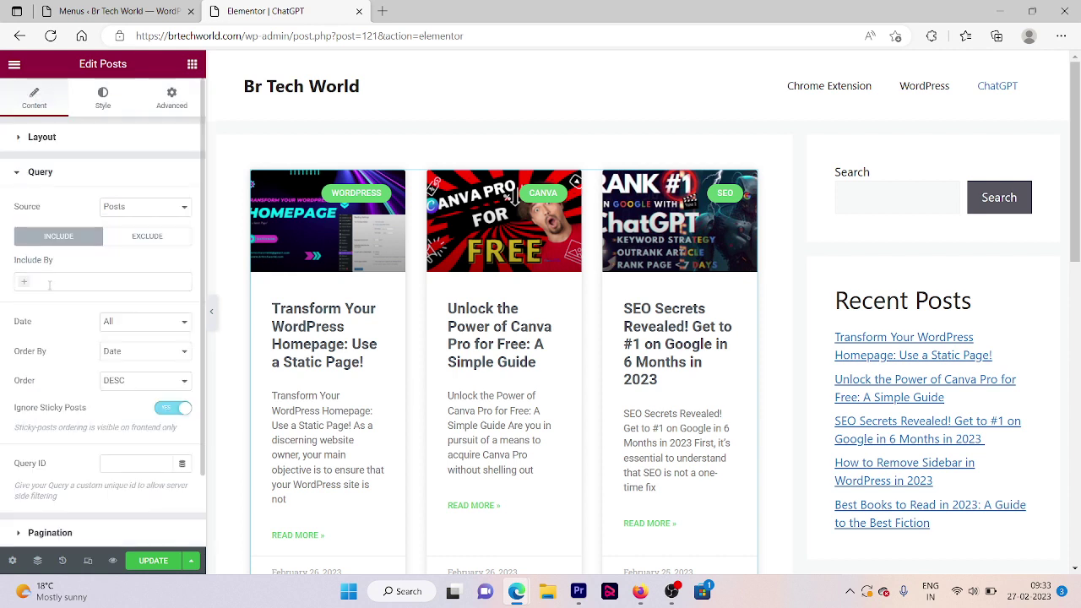
left_click(50, 282)
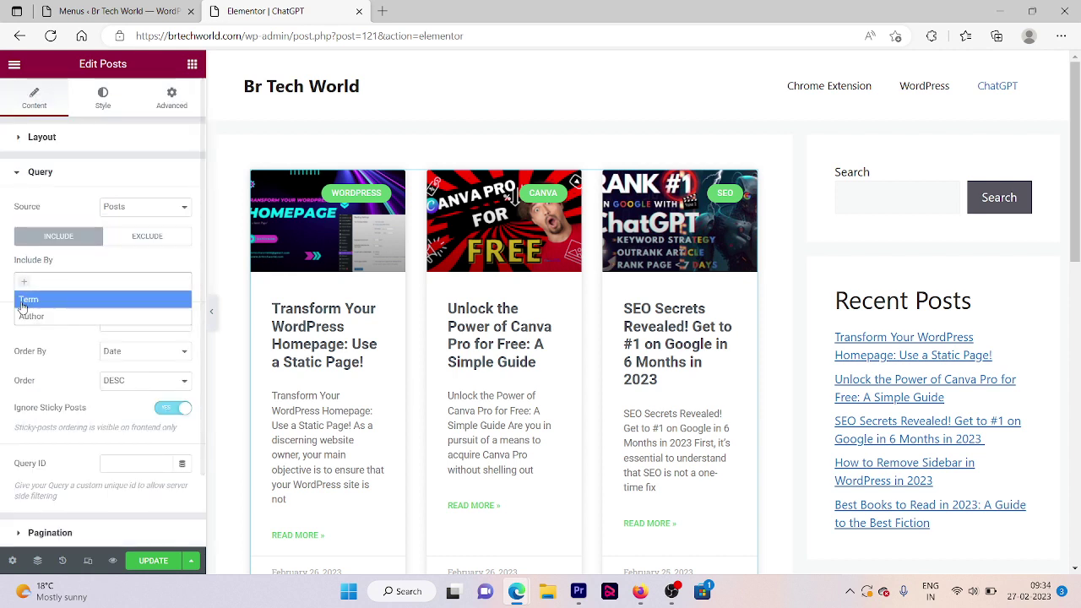
left_click(55, 300)
Step: Begin a Term search with 'ch' and switch to the Menus admin tab
left_click(59, 326)
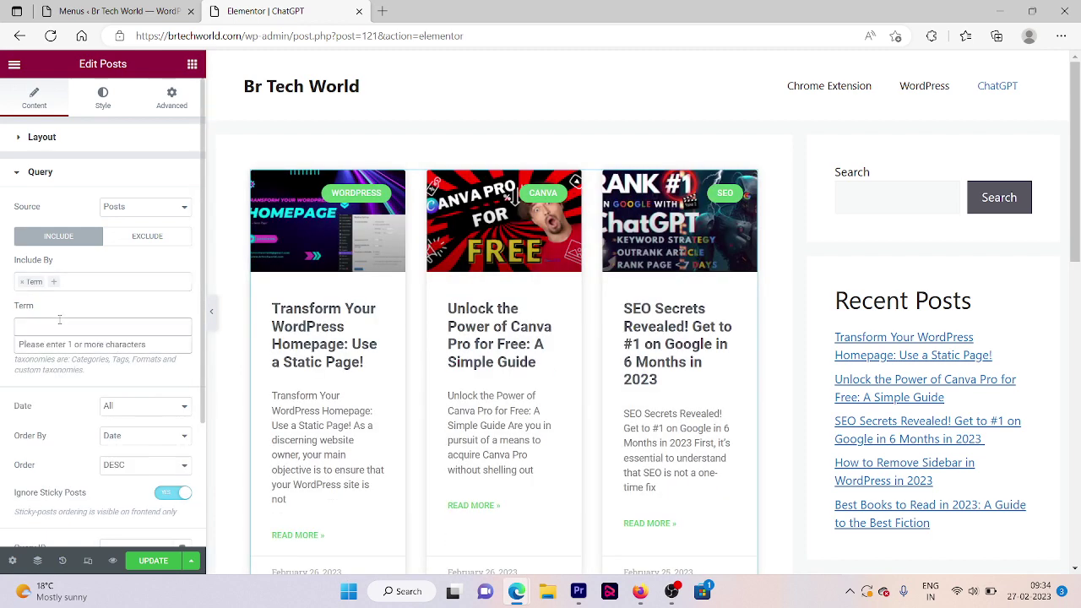
type("cha")
key("BackSpace")
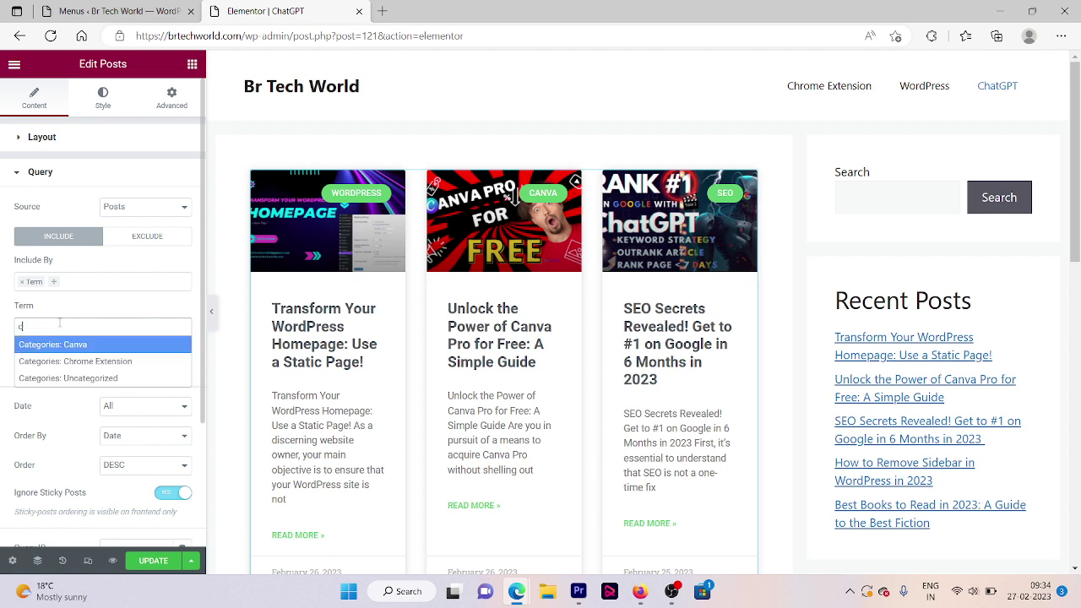
key("ctrl+Tab")
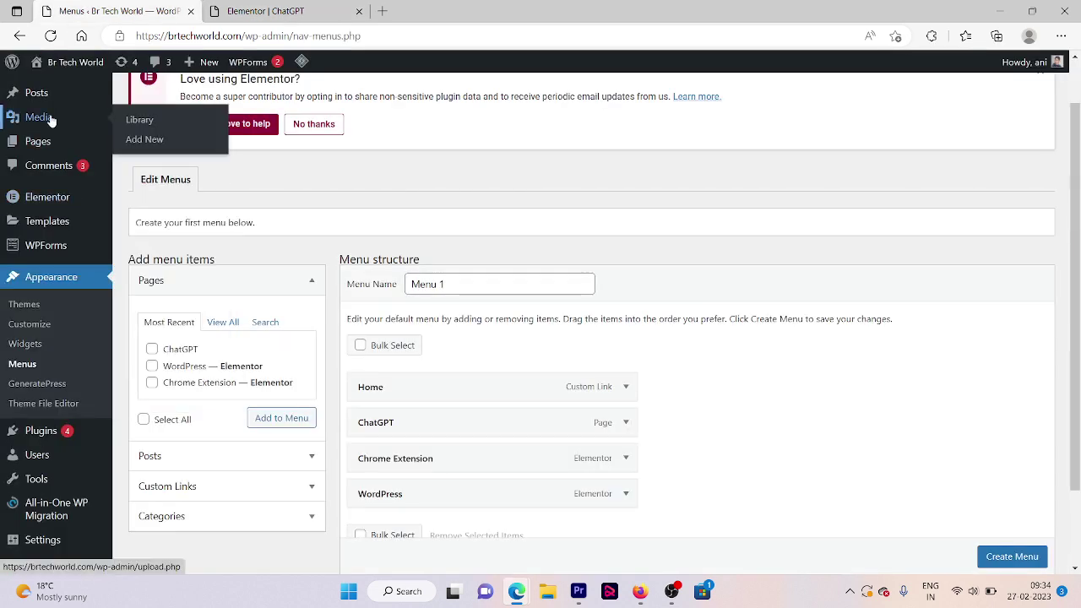
mouse_move(37, 93)
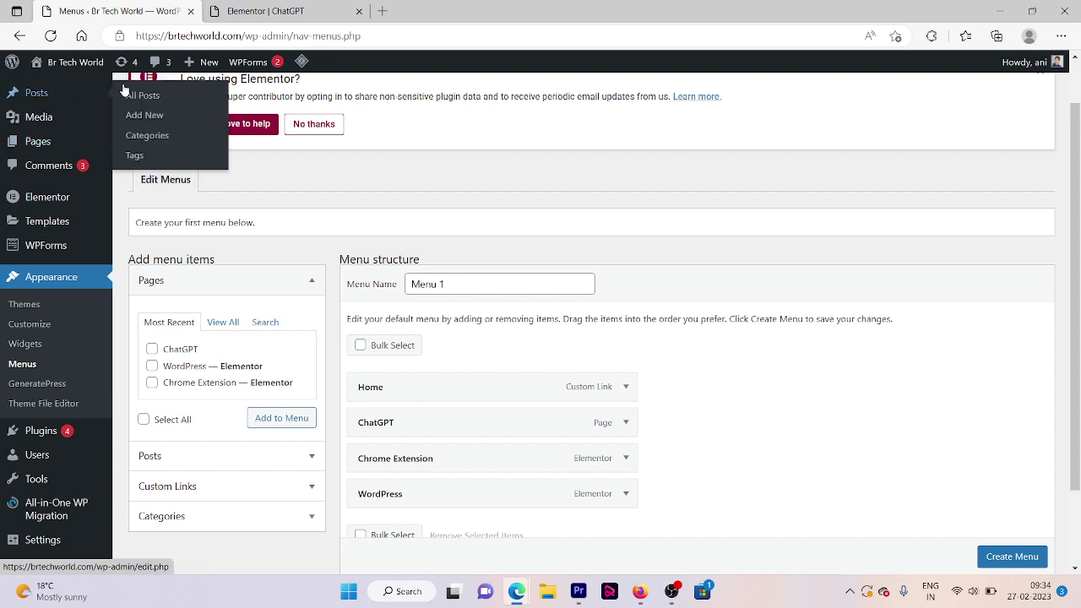
Step: Add the Chatgpt category to the SEO Secrets post, update it, and return to Elementor
left_click(133, 96)
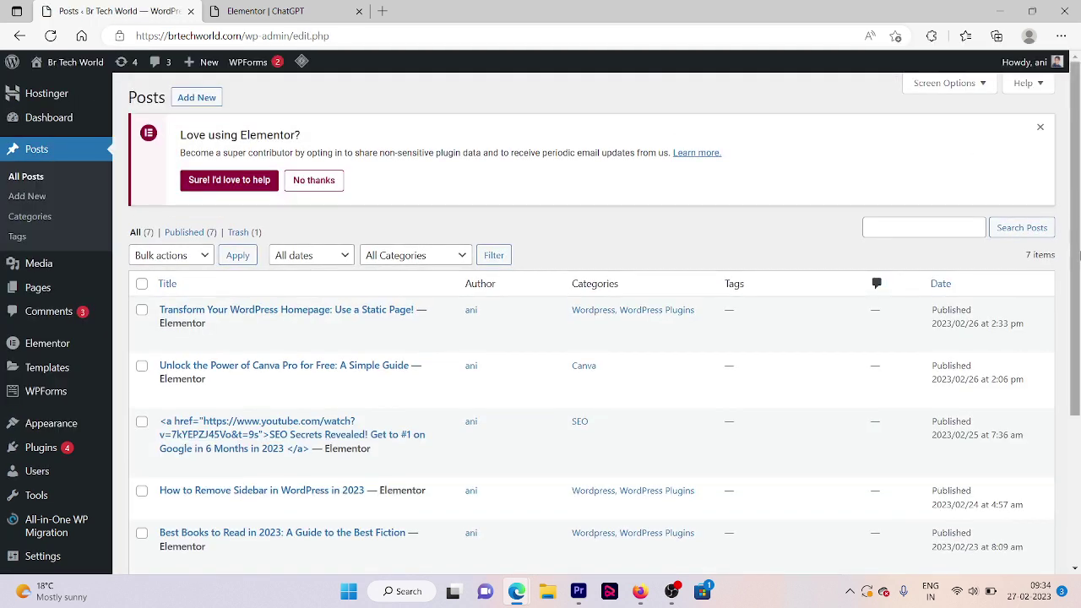
left_click_drag(1079, 254, 1079, 284)
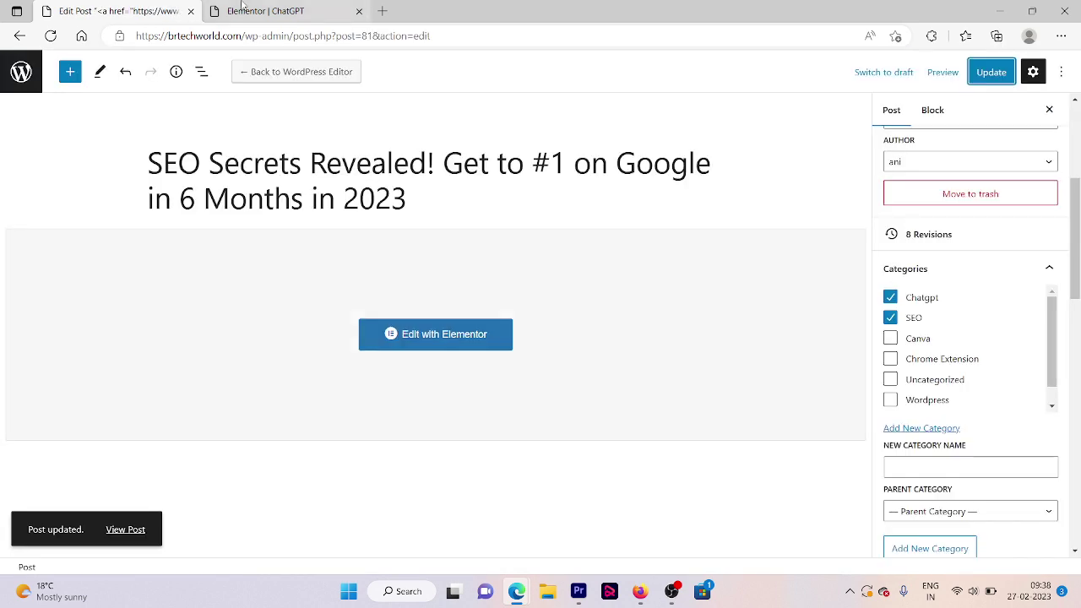
left_click(242, 7)
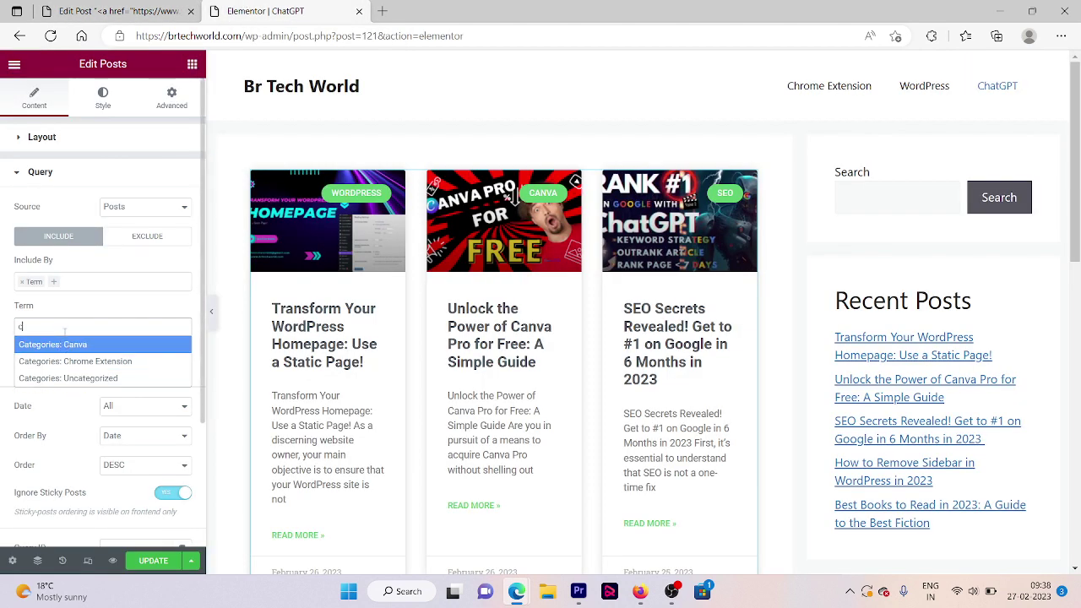
Step: Set the Query Term to Categories: Chatgpt so only SEO Secrets shows
type("hatgpt")
key("BackSpace")
key("BackSpace")
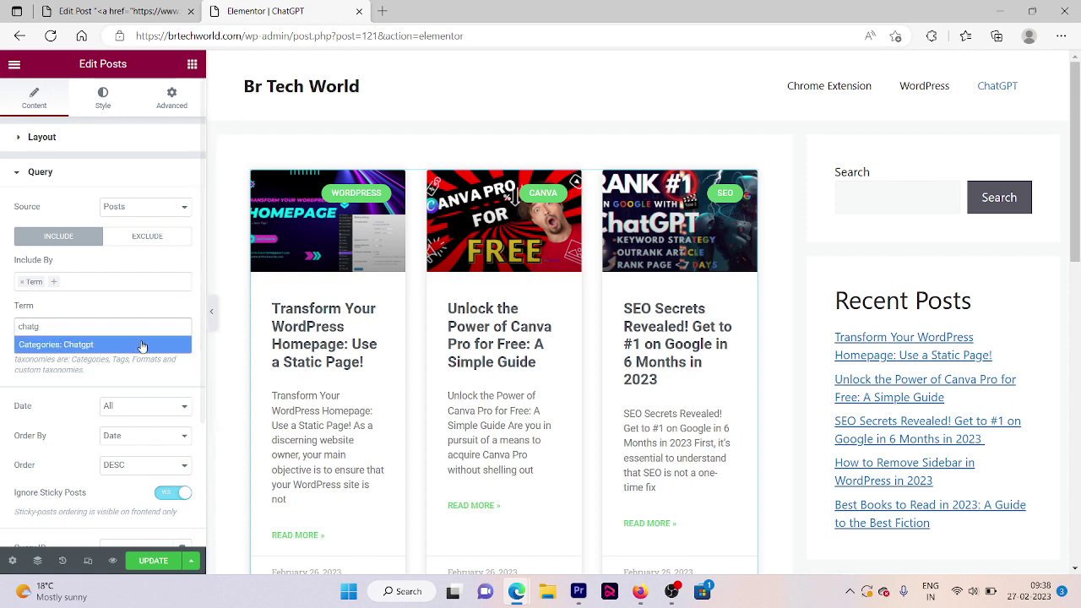
left_click(144, 345)
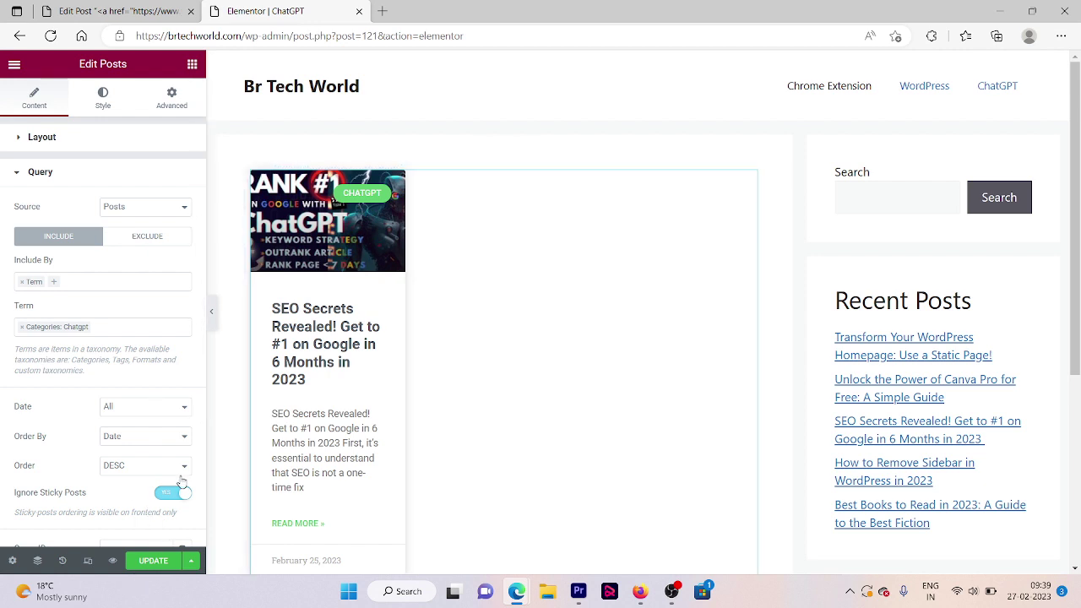
Step: Turn off the Read More link on the post cards and update the page
scroll(203, 251, "down", 2)
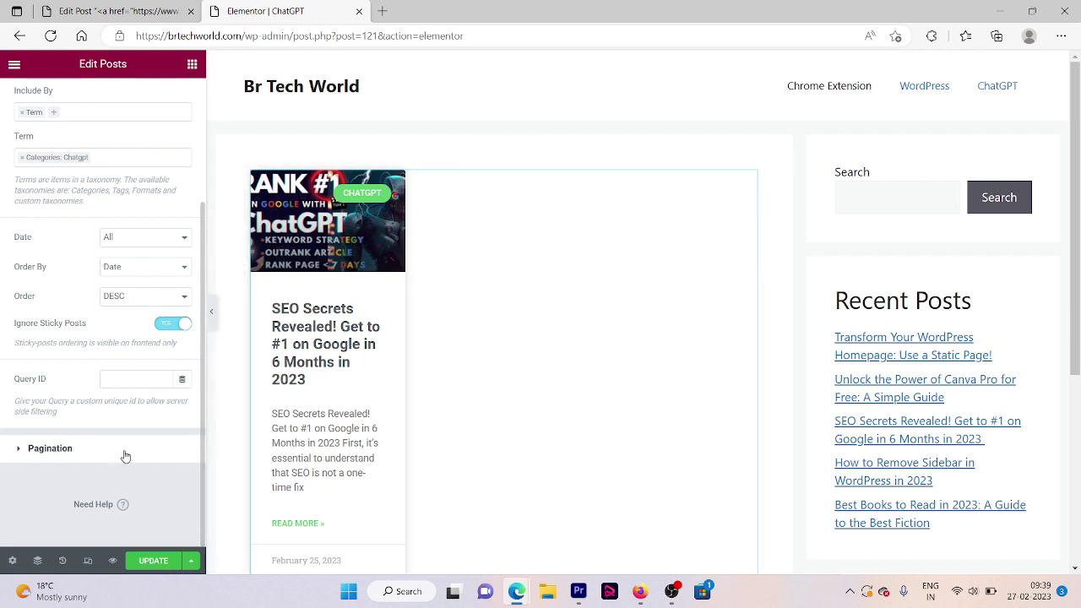
left_click(121, 456)
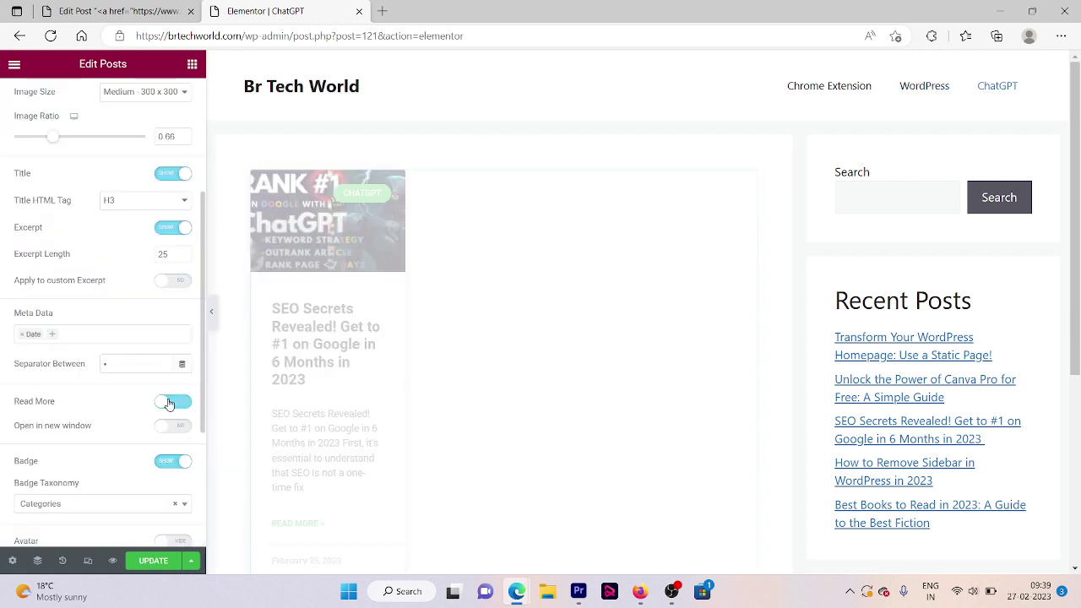
left_click(169, 403)
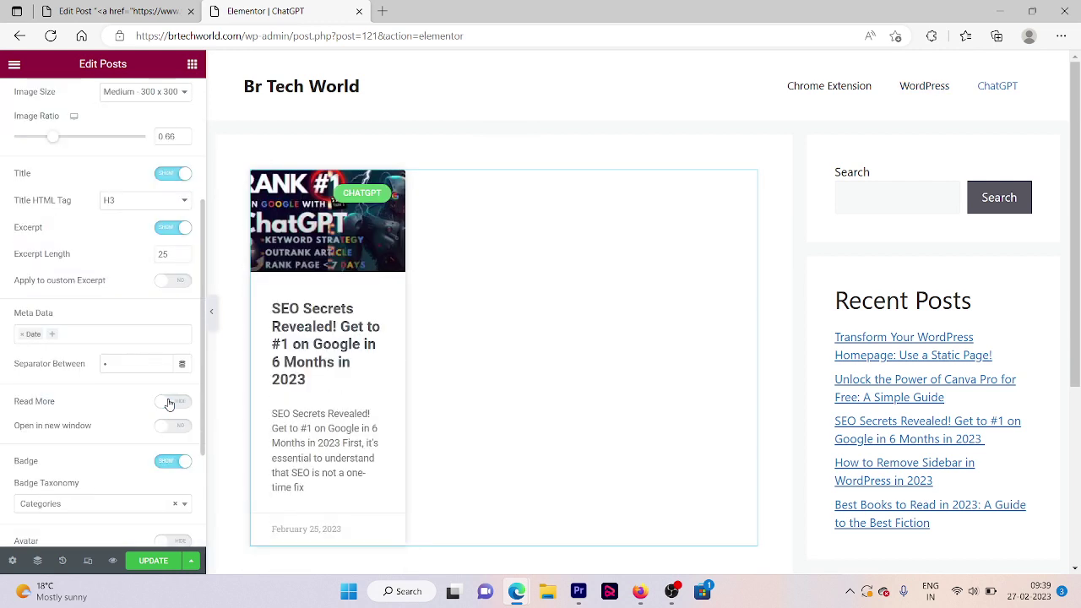
left_click(153, 561)
Step: Open brtechworld.com in a new tab to check the live site
left_click(380, 11)
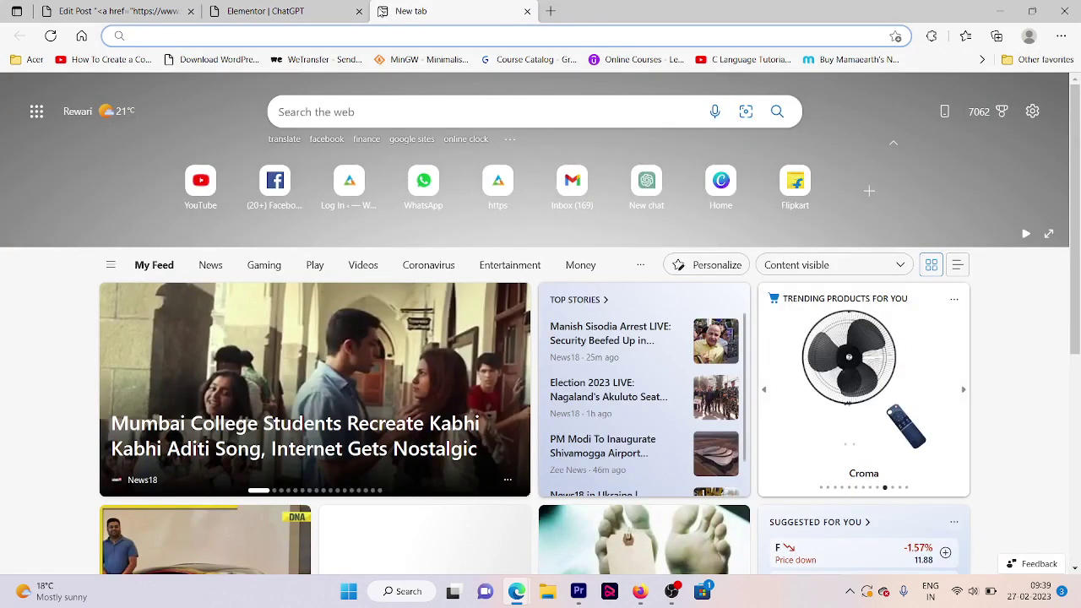
type("br")
key("Return")
left_click(900, 118)
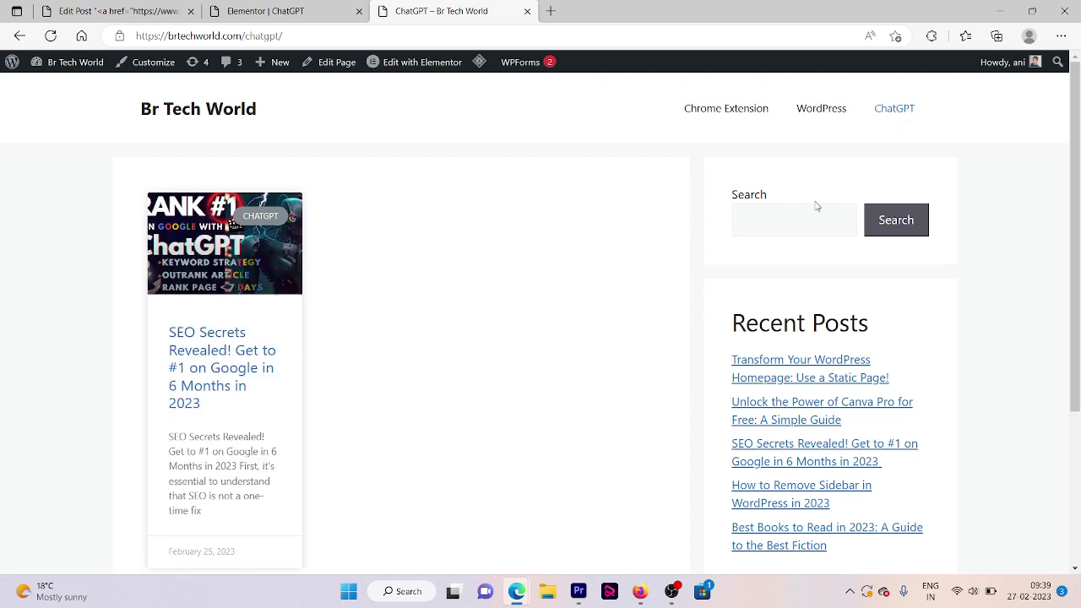
Step: Apply the Elementor Full Width template to the ChatGPT page, update, and reload the live page
left_click(265, 11)
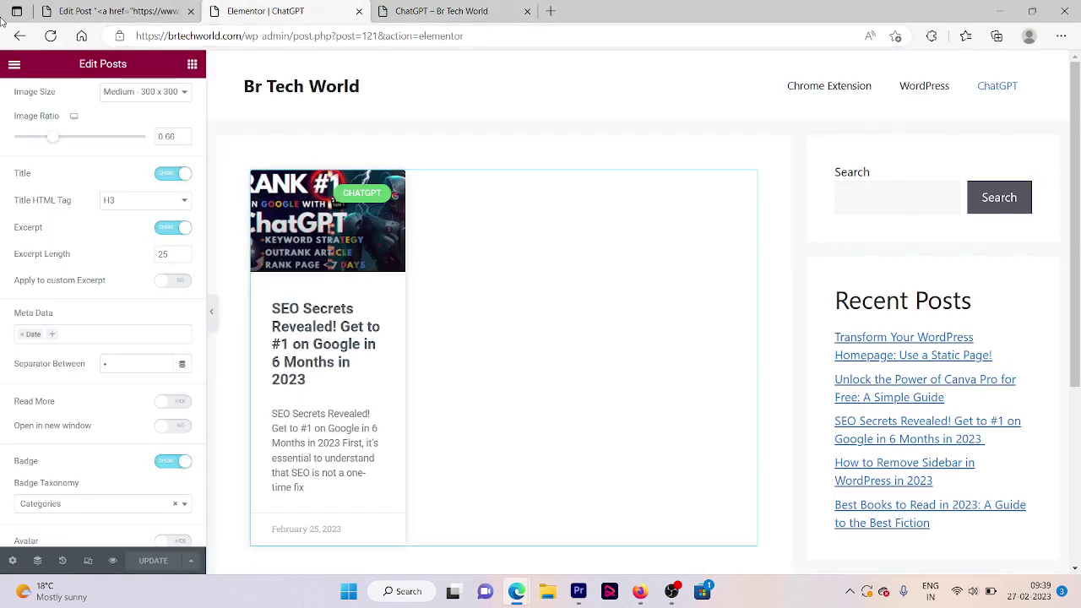
left_click(19, 35)
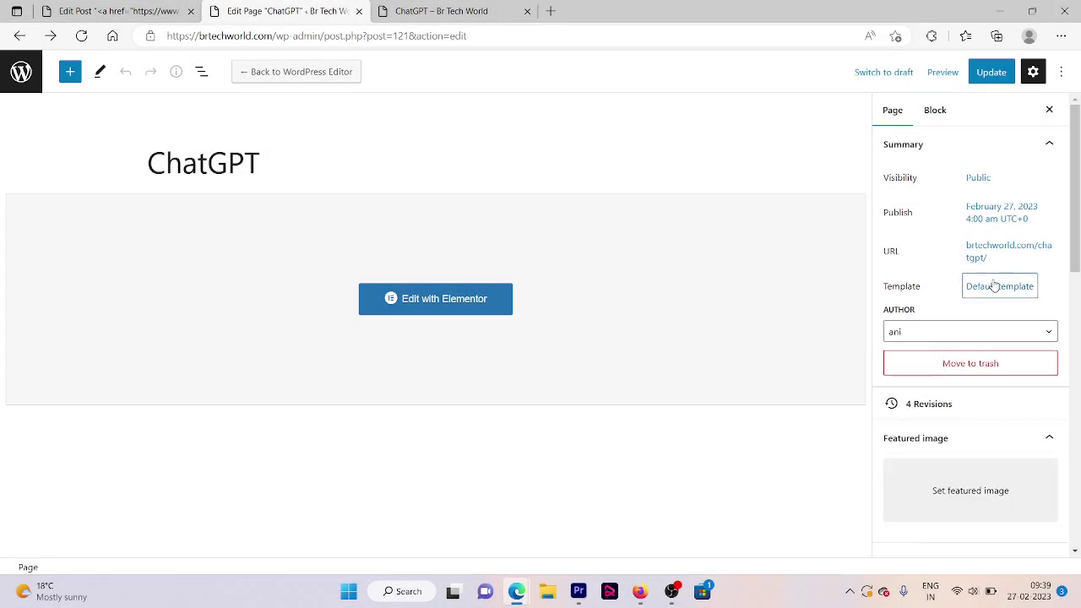
left_click(994, 287)
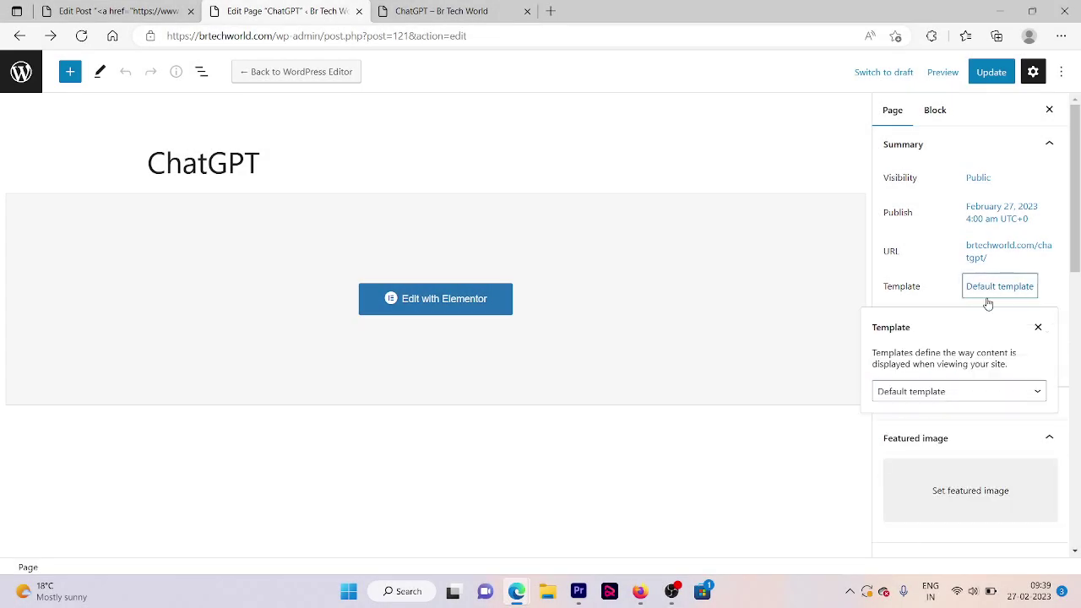
left_click(907, 400)
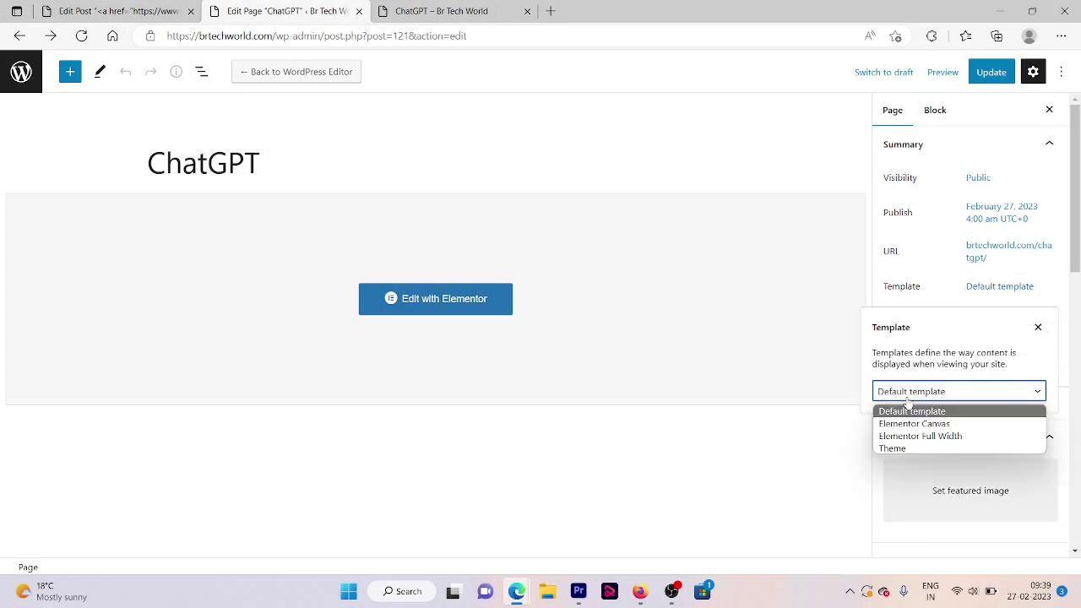
left_click(925, 436)
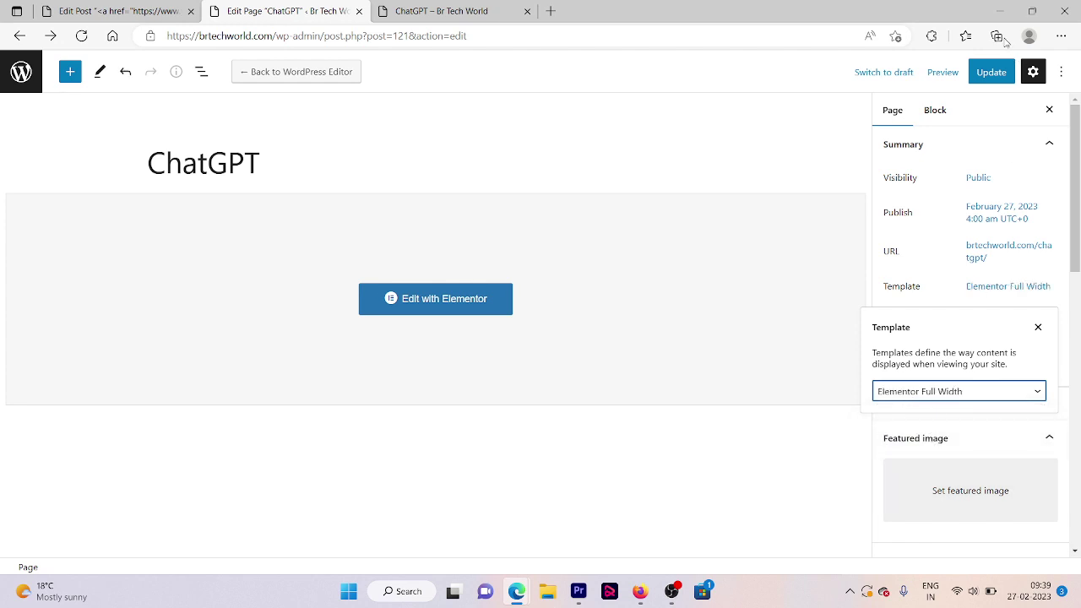
left_click(991, 71)
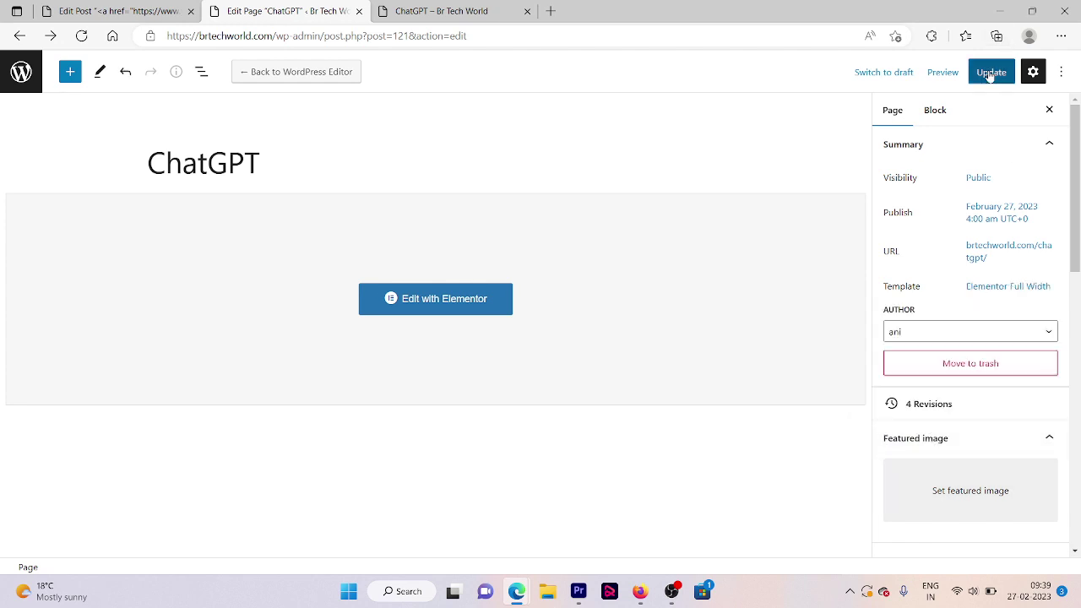
left_click(469, 7)
left_click(51, 36)
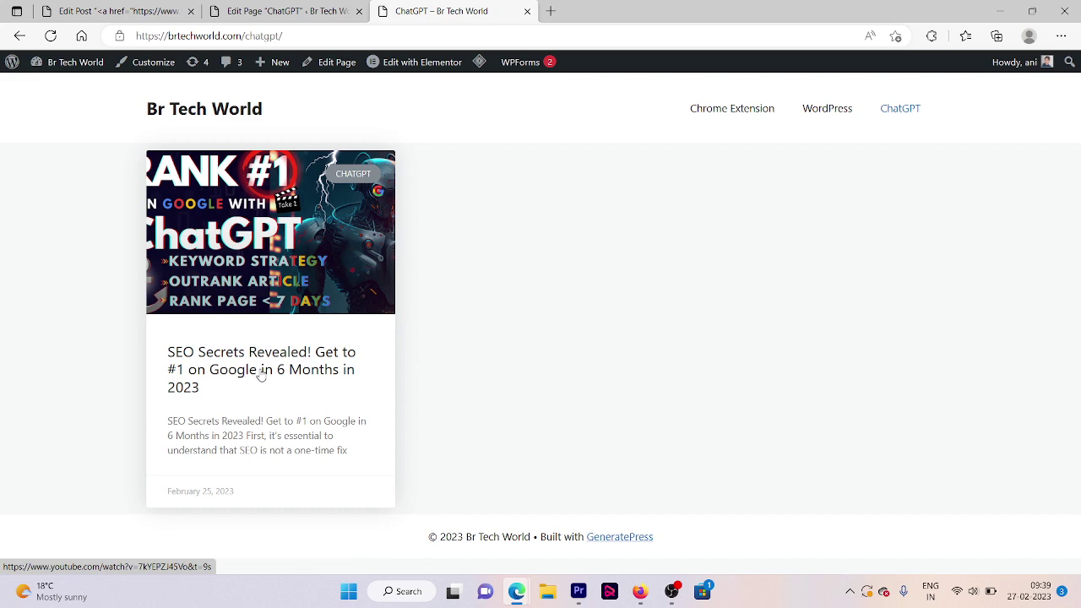
Step: Check the full-width ChatGPT page, then go to the site's WordPress category page
left_click(829, 102)
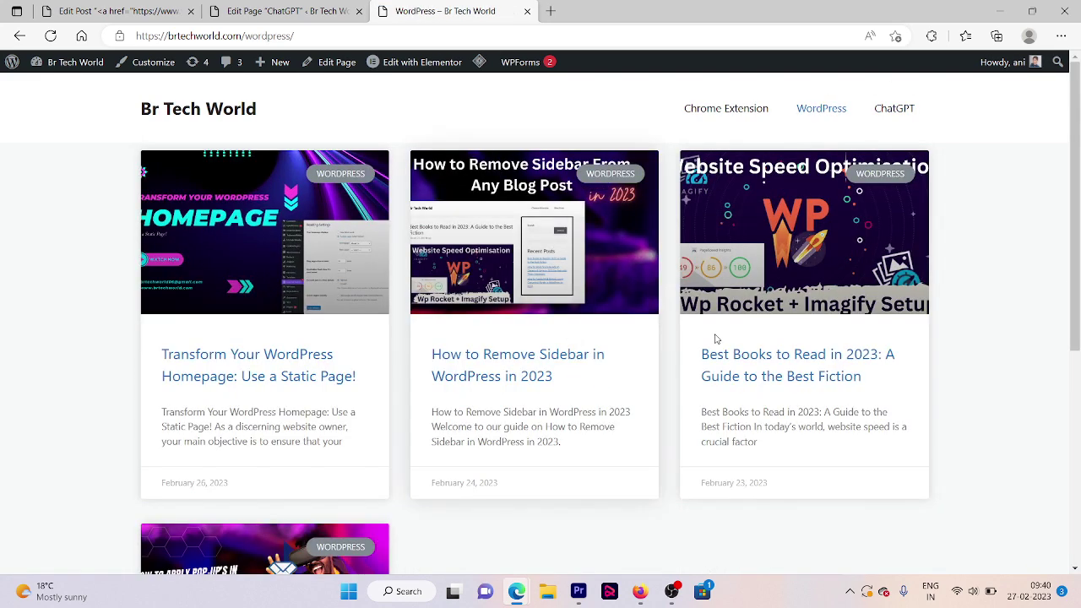